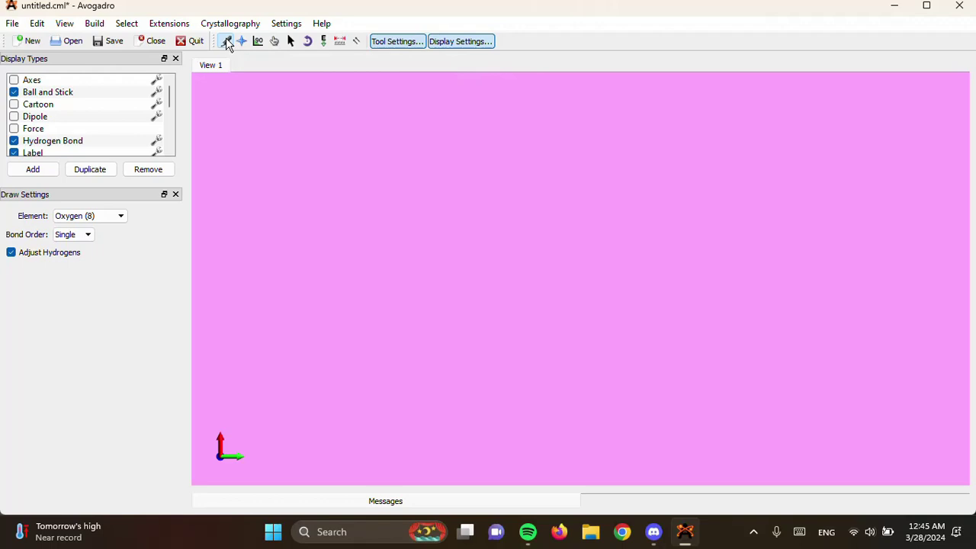
Examine the settings of the Navigate, Bond Centric Manipulate, Manipulate, Selection, AutoRotate and AutoOptimization tools, then hide the tool settings.
left_click(242, 42)
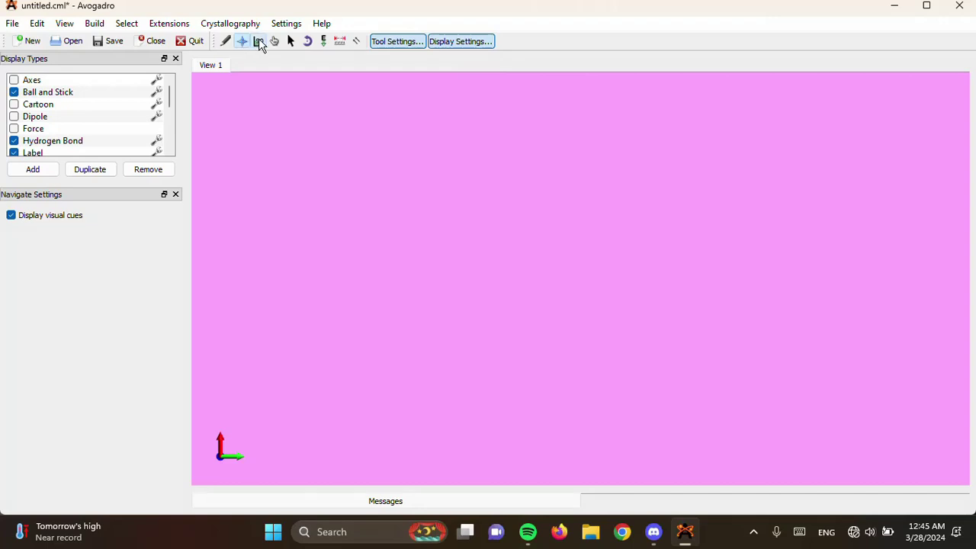
left_click(259, 41)
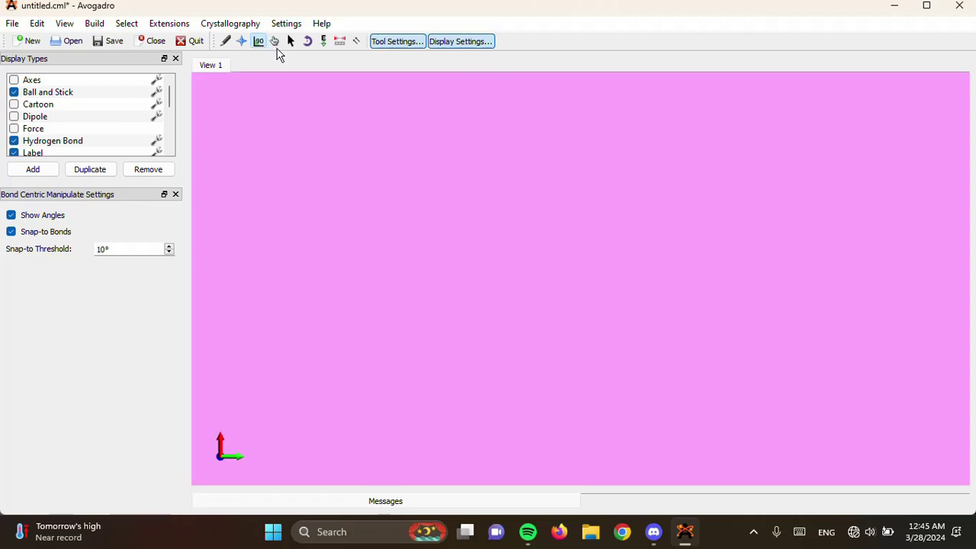
left_click(276, 42)
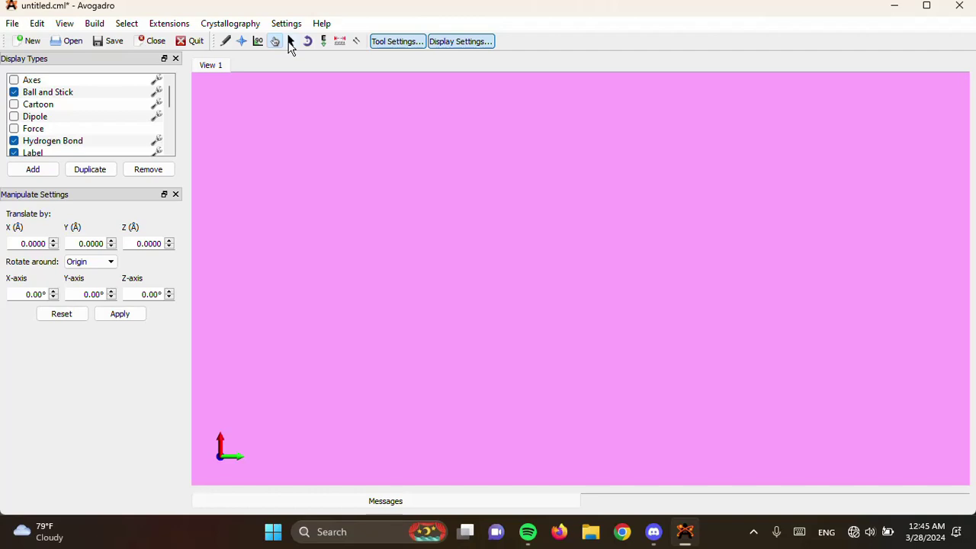
left_click(290, 43)
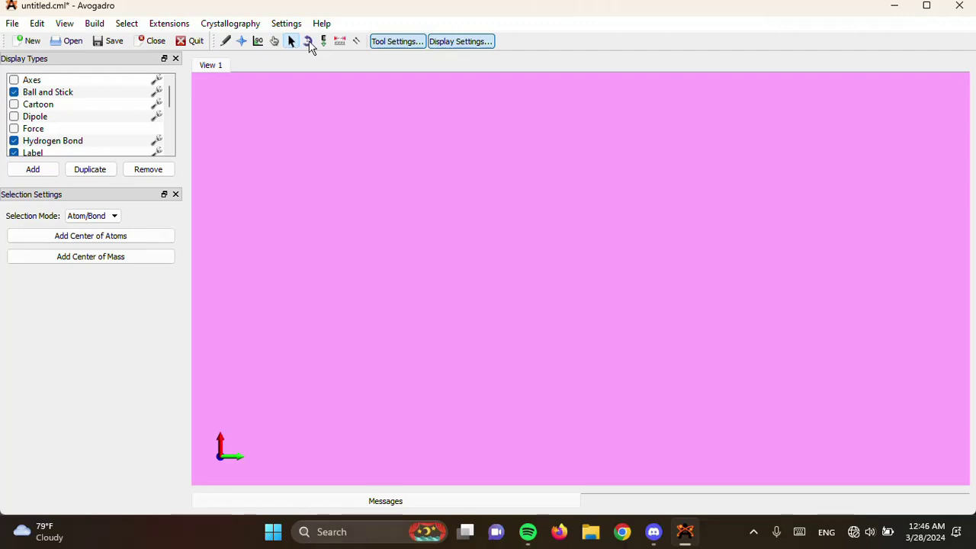
left_click(309, 43)
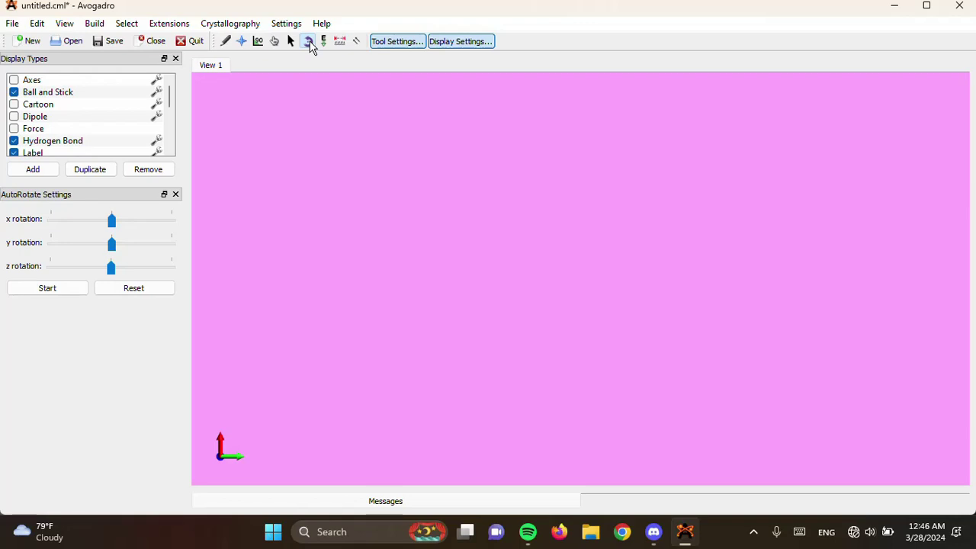
left_click(325, 42)
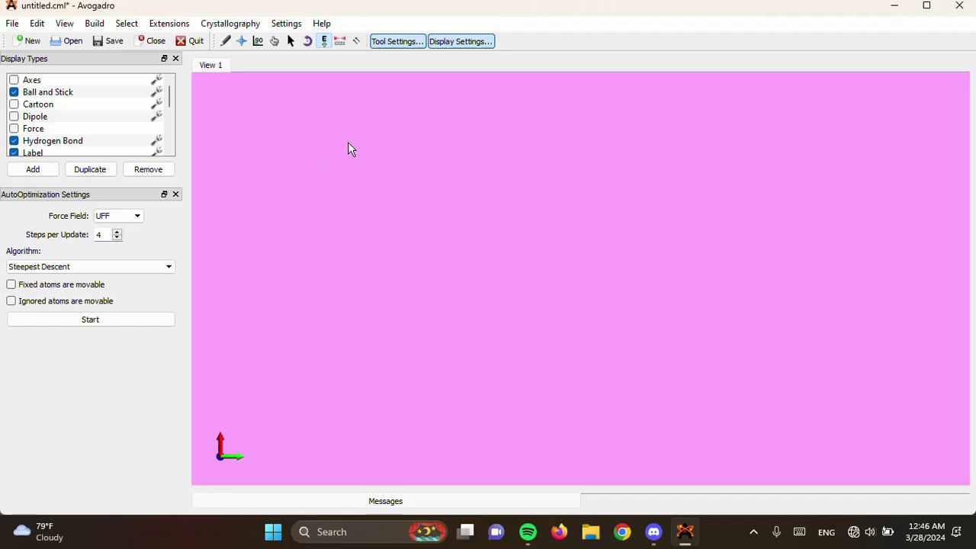
left_click(396, 41)
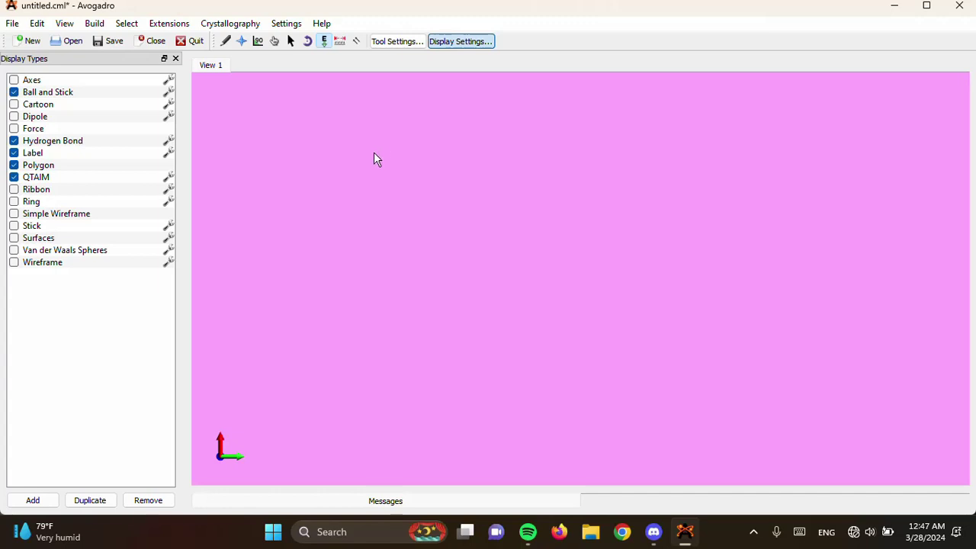
With the Draw tool and its settings shown, place six separate Carbon (6) atoms in a hexagonal arrangement.
left_click(226, 44)
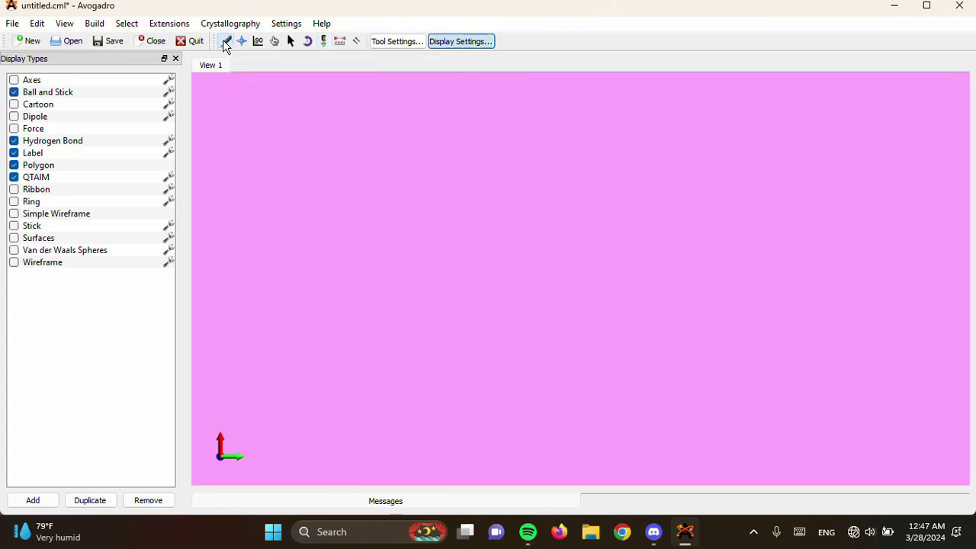
left_click(390, 42)
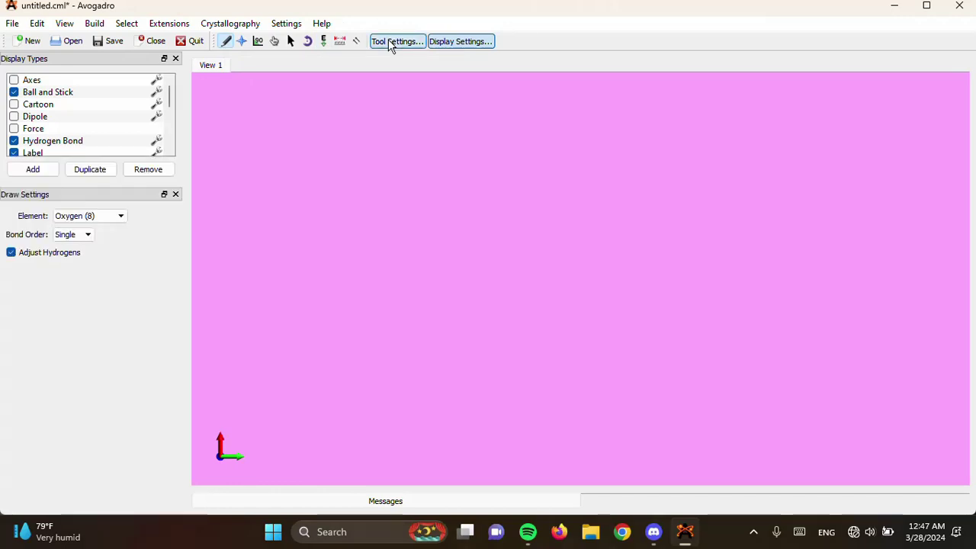
left_click(122, 218)
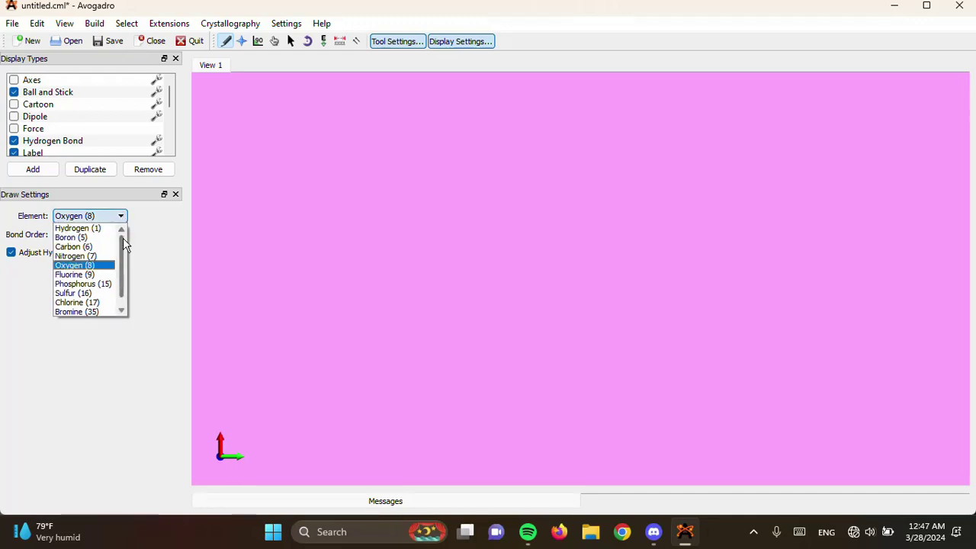
mouse_move(123, 238)
left_mouse_down()
mouse_move(124, 254)
mouse_move(126, 237)
left_mouse_up()
left_click(84, 247)
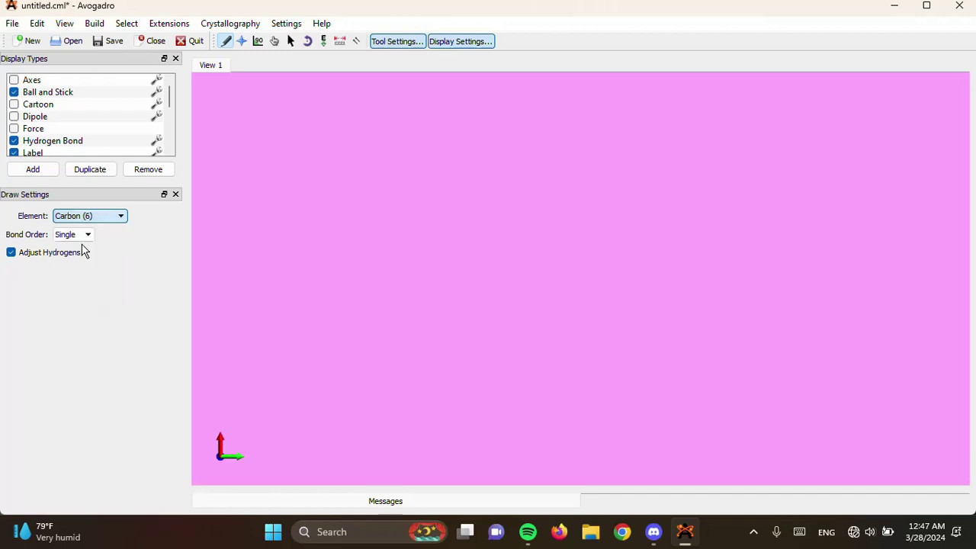
left_click(459, 136)
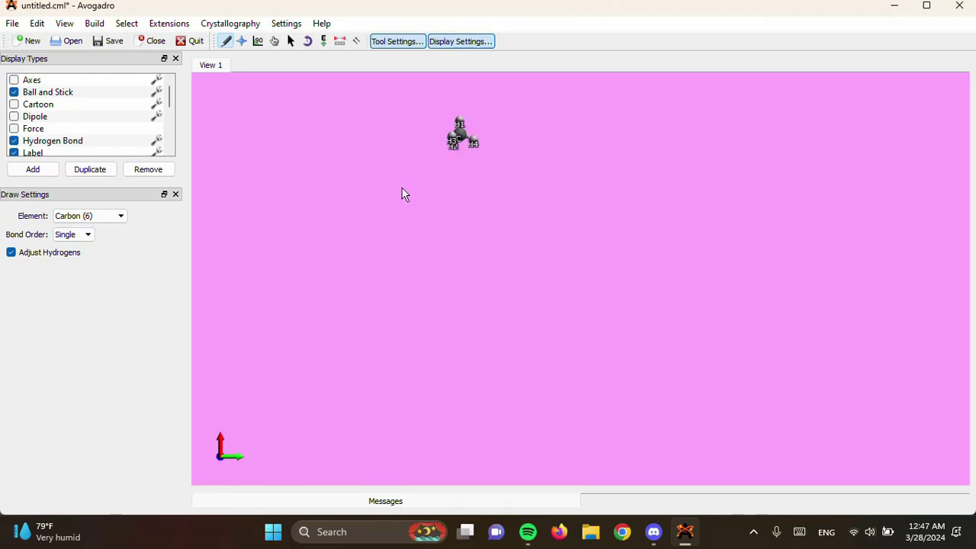
left_click(385, 179)
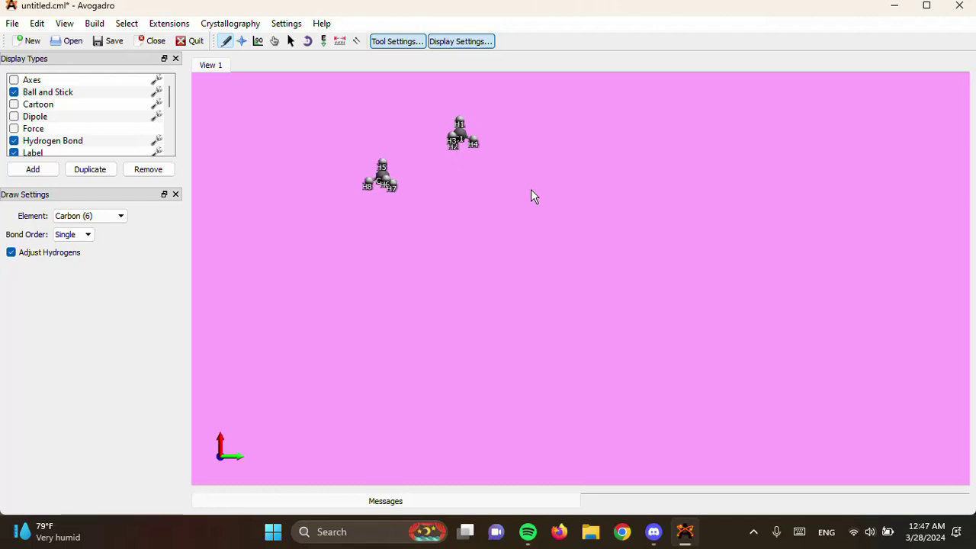
left_click(377, 272)
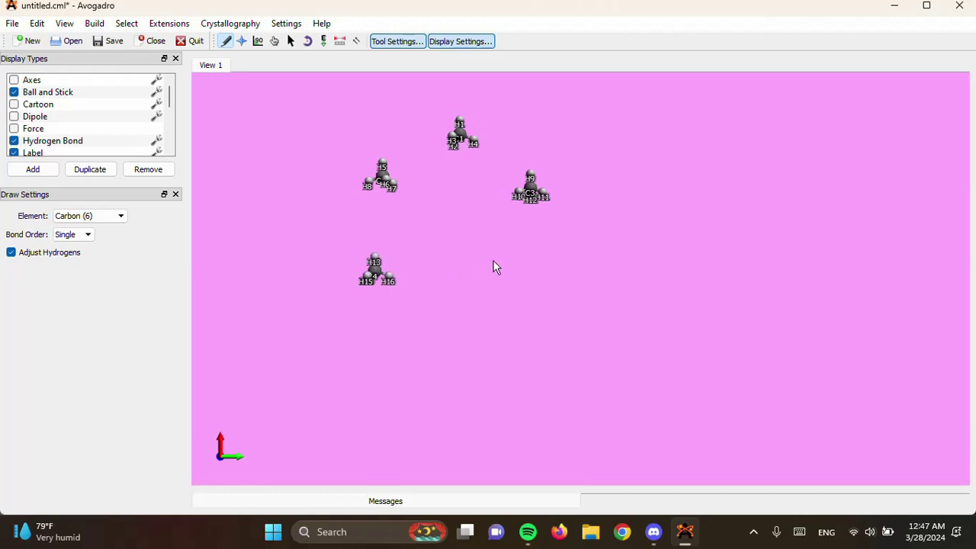
left_click(540, 281)
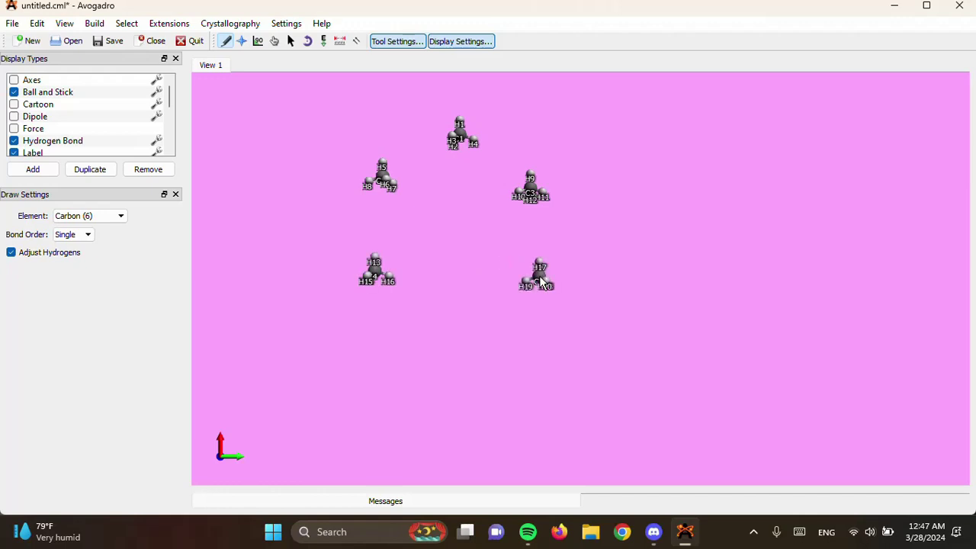
left_click(460, 340)
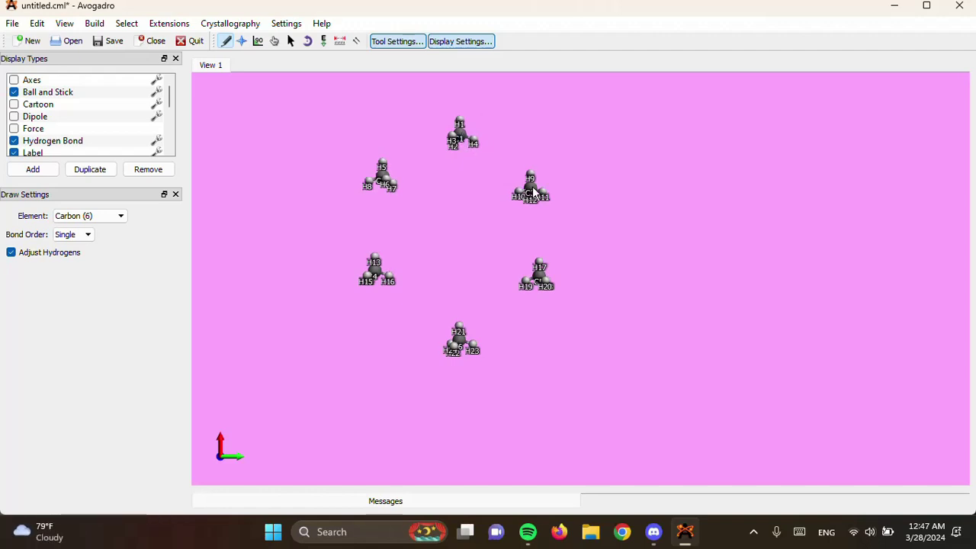
Connect the six neighbouring carbon atoms with single bonds to form a closed six-membered ring.
left_click_drag(533, 191, 458, 138)
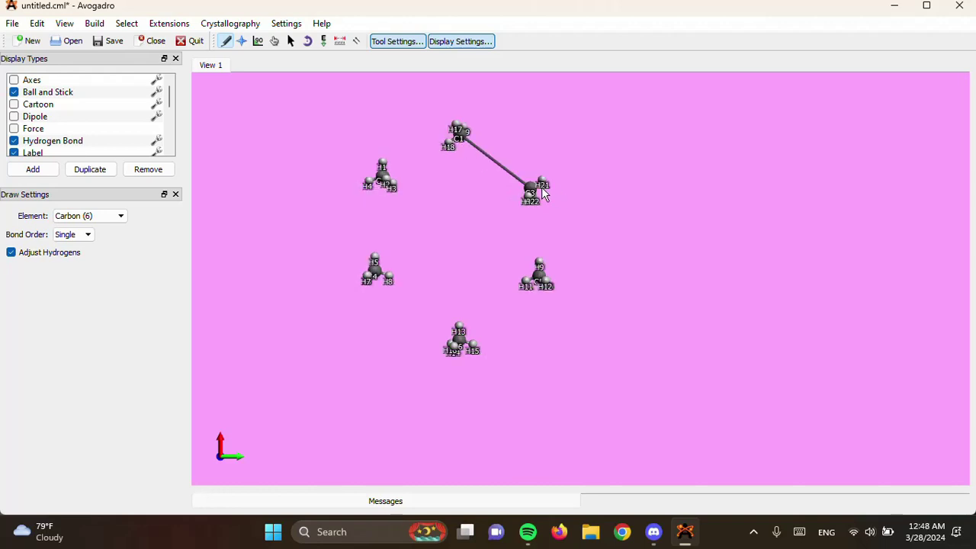
scroll(543, 194, "up", 2)
scroll(543, 193, "up", 2)
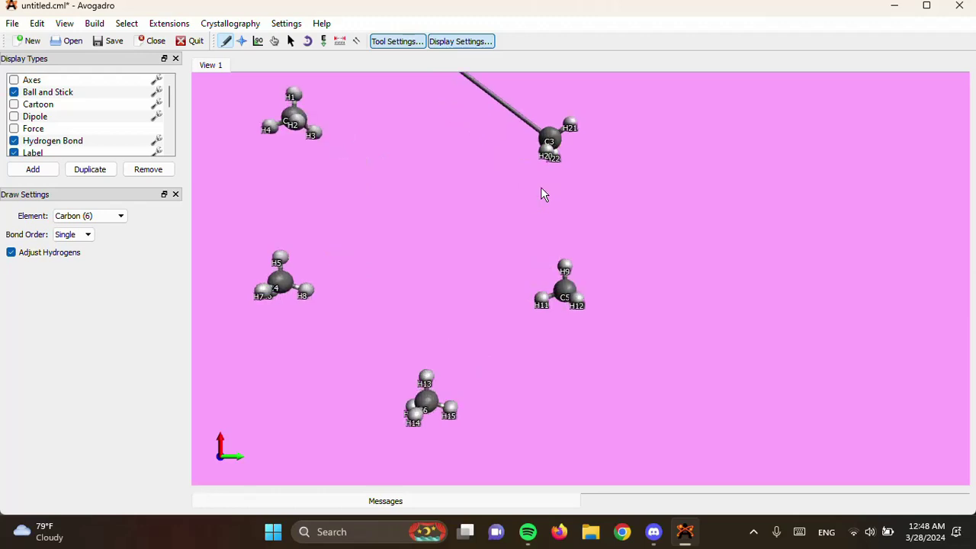
scroll(543, 193, "down", 1)
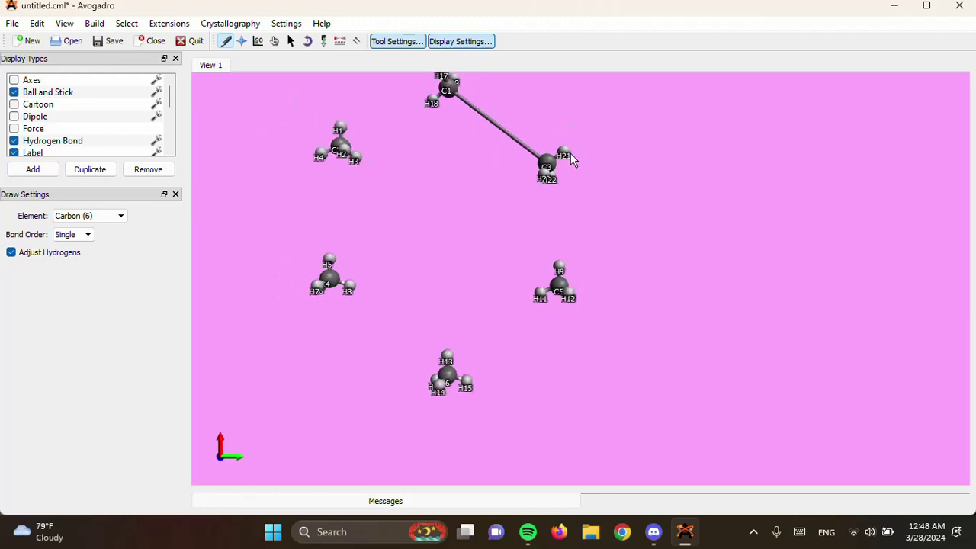
left_click(546, 161)
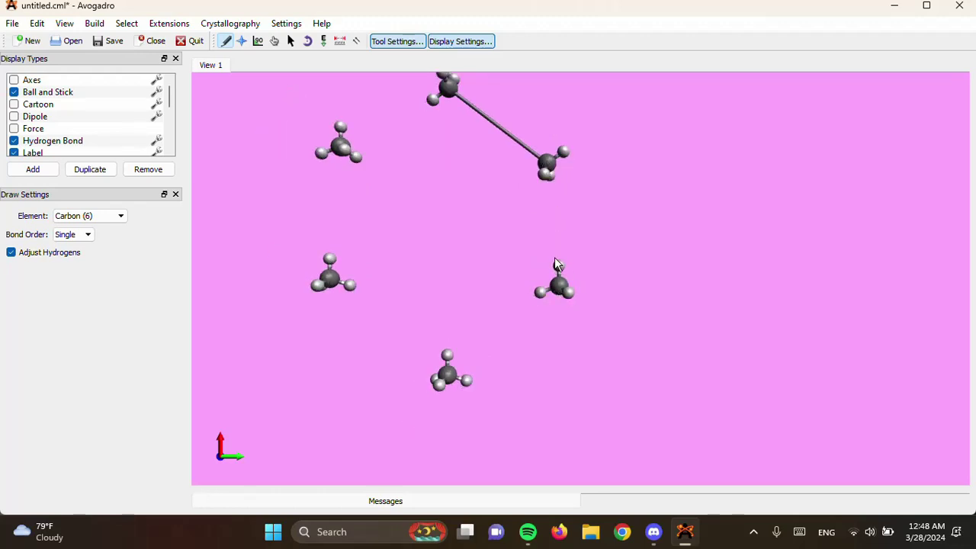
left_click_drag(555, 260, 557, 289)
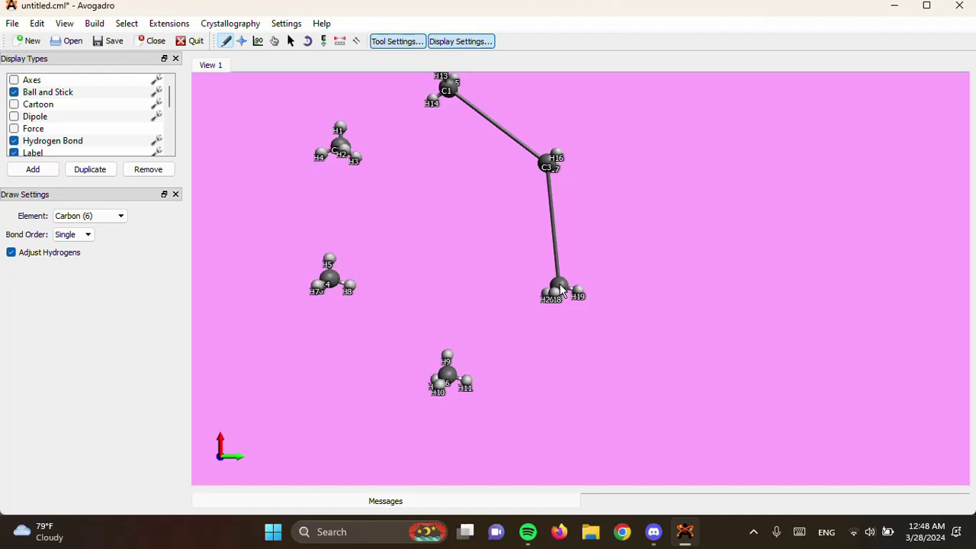
left_click_drag(559, 285, 538, 301)
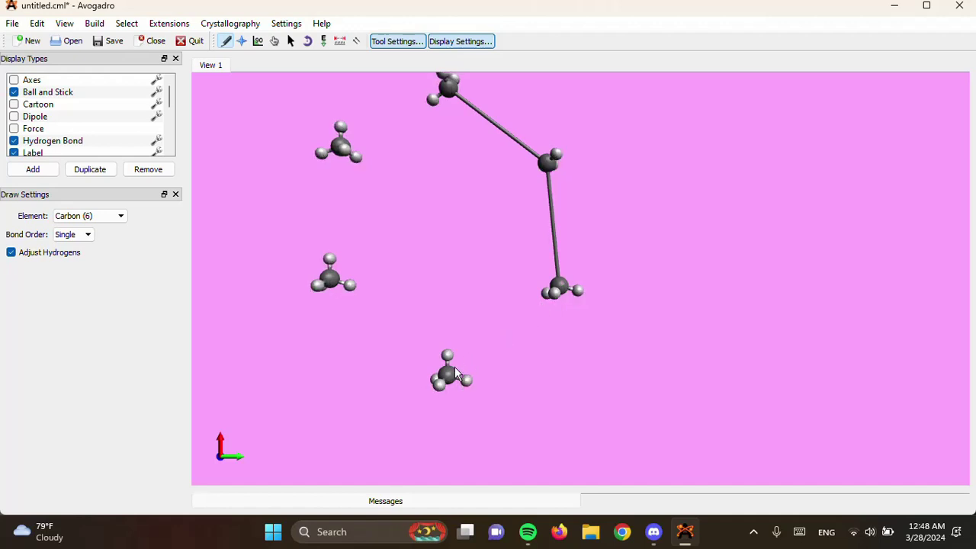
mouse_move(454, 367)
left_mouse_down()
mouse_move(448, 377)
mouse_move(414, 364)
mouse_move(330, 286)
left_mouse_up()
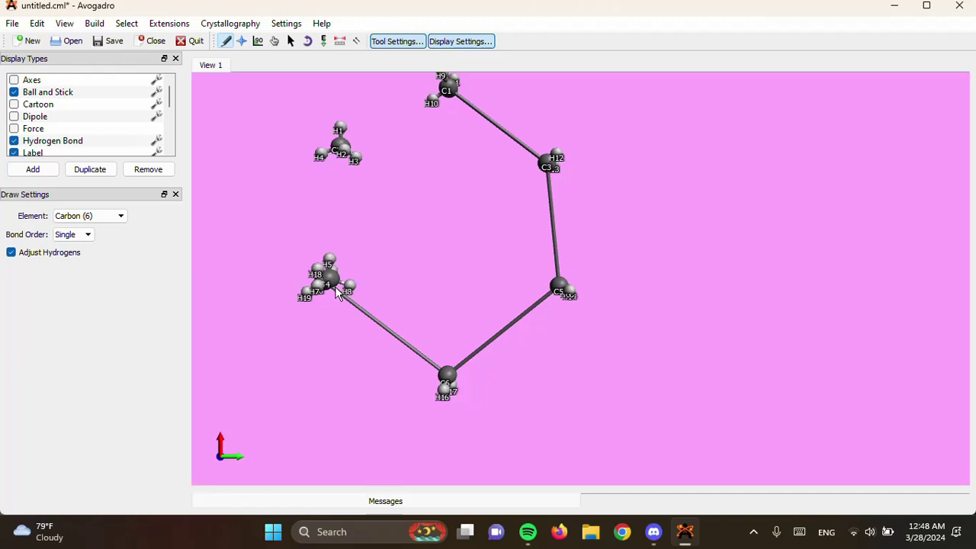
key("ctrl+z")
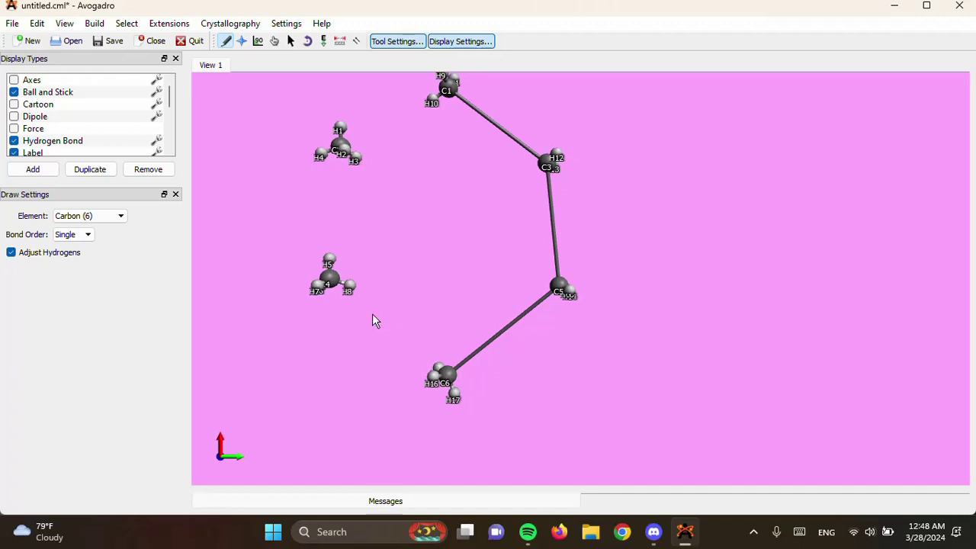
left_click_drag(336, 285, 340, 157)
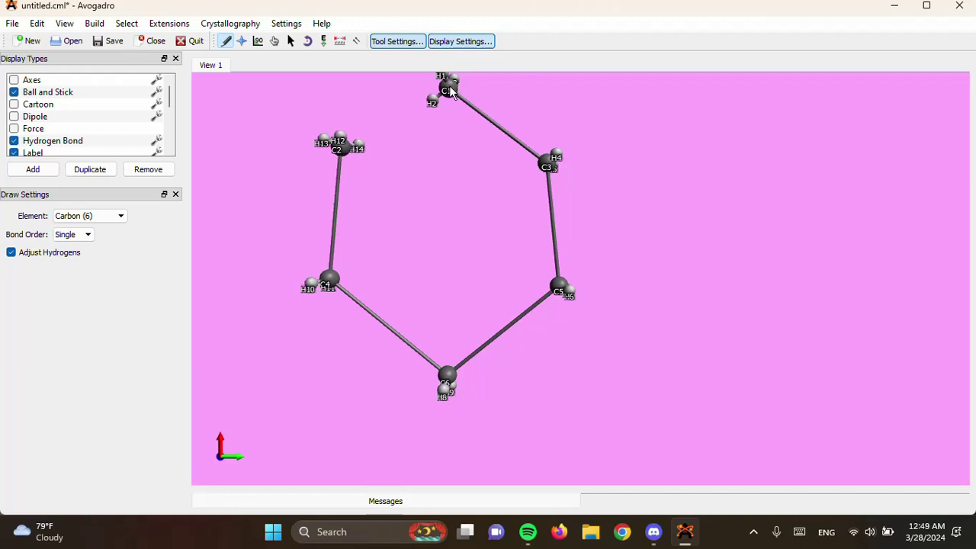
left_click_drag(450, 87, 341, 150)
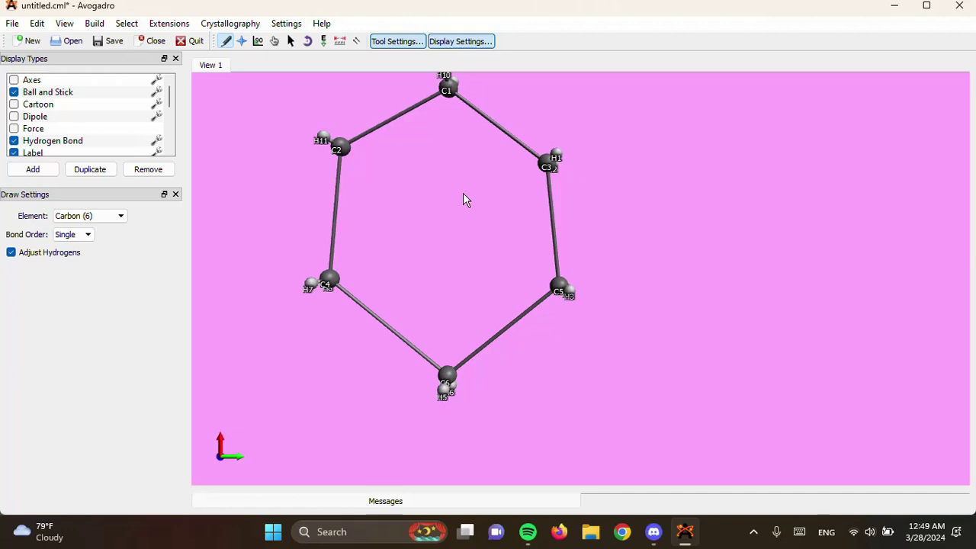
Change the alternating ring bonds C2–C4, C1–C3 and C5–C6 to double bonds.
left_click(86, 236)
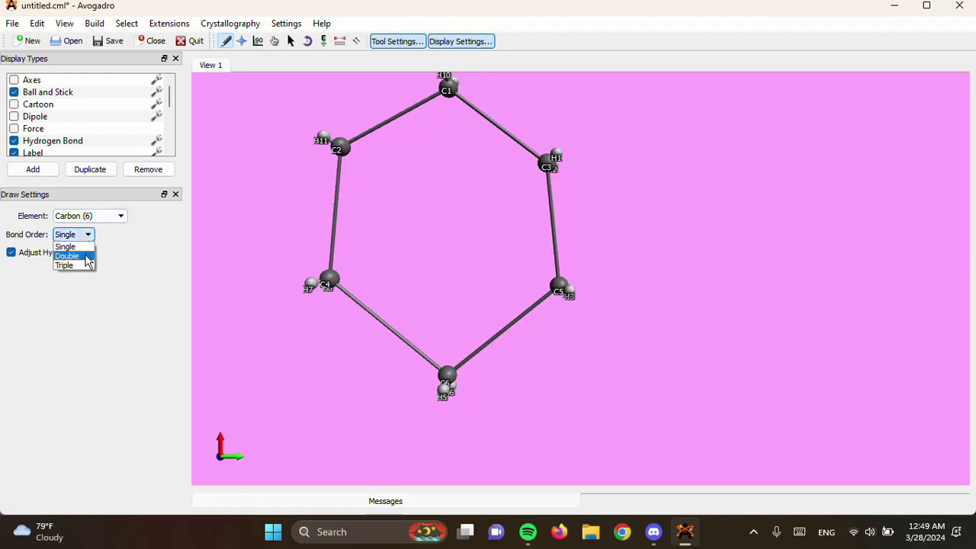
left_click(83, 252)
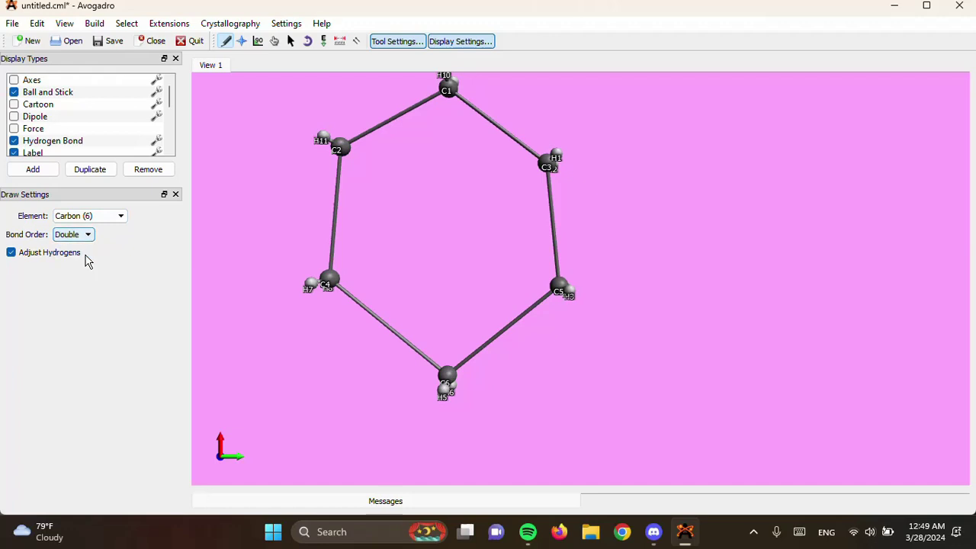
left_click(333, 229)
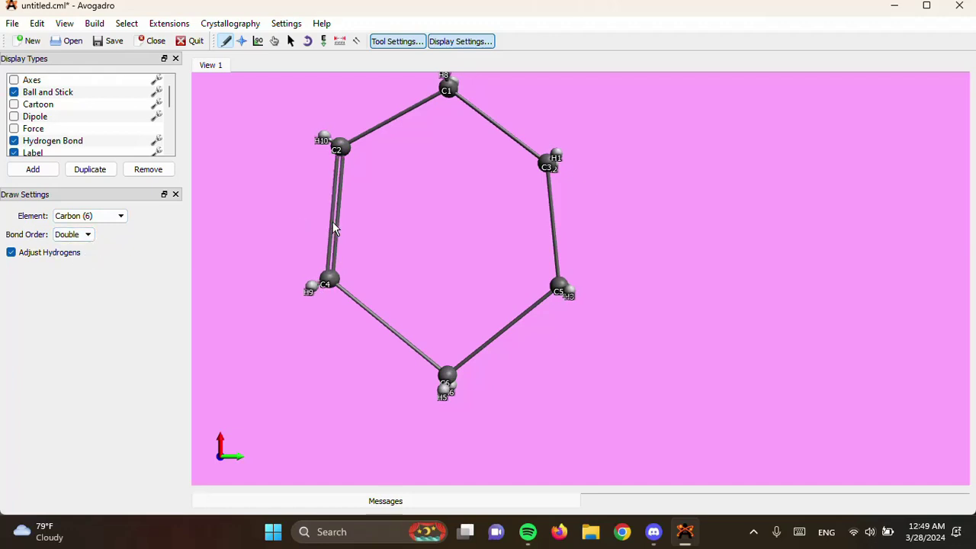
left_click(508, 139)
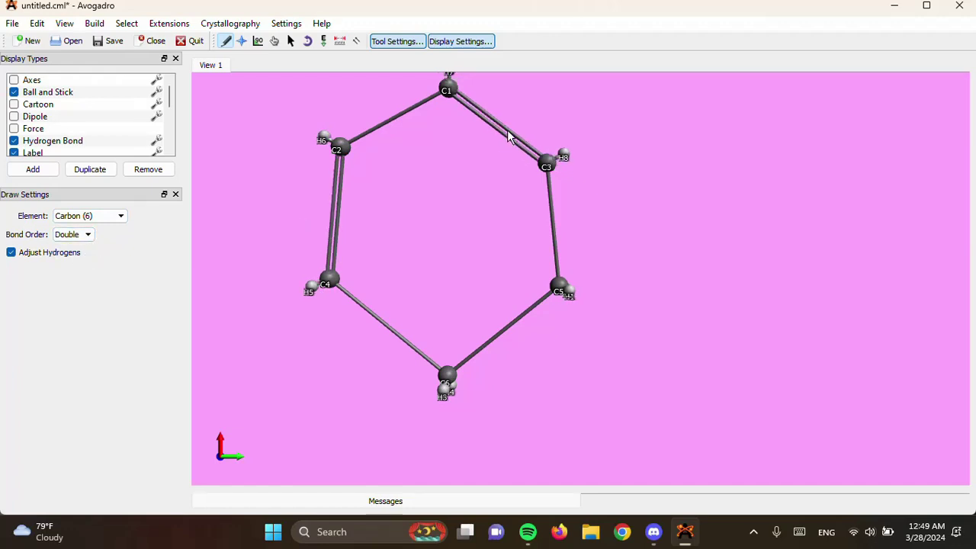
left_click(503, 341)
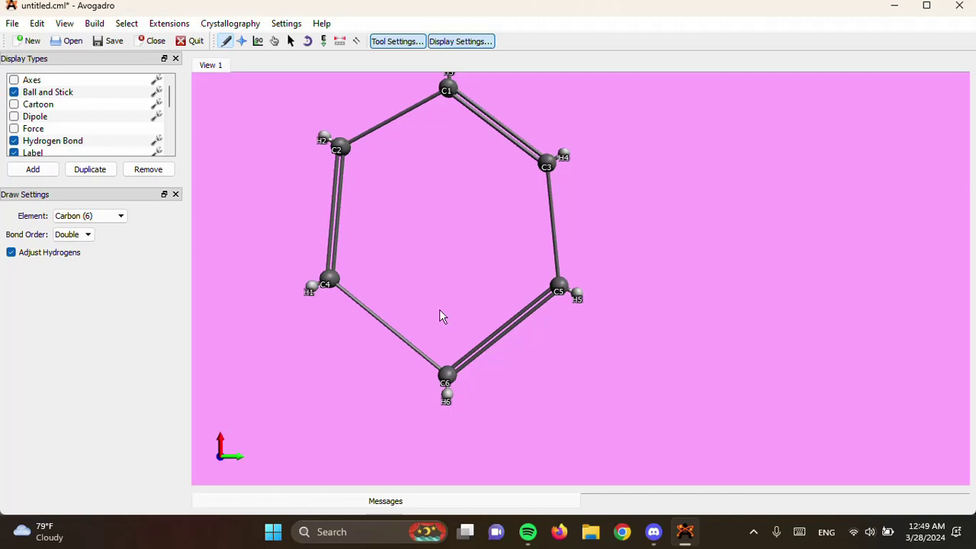
Attach an Oxygen (8) atom to ring carbon C4 with a single bond.
left_click(122, 217)
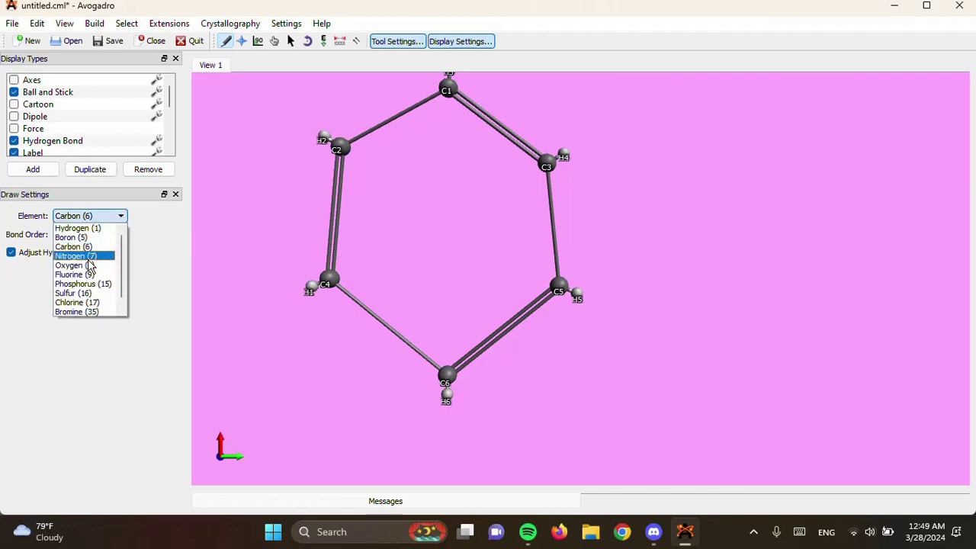
left_click(90, 267)
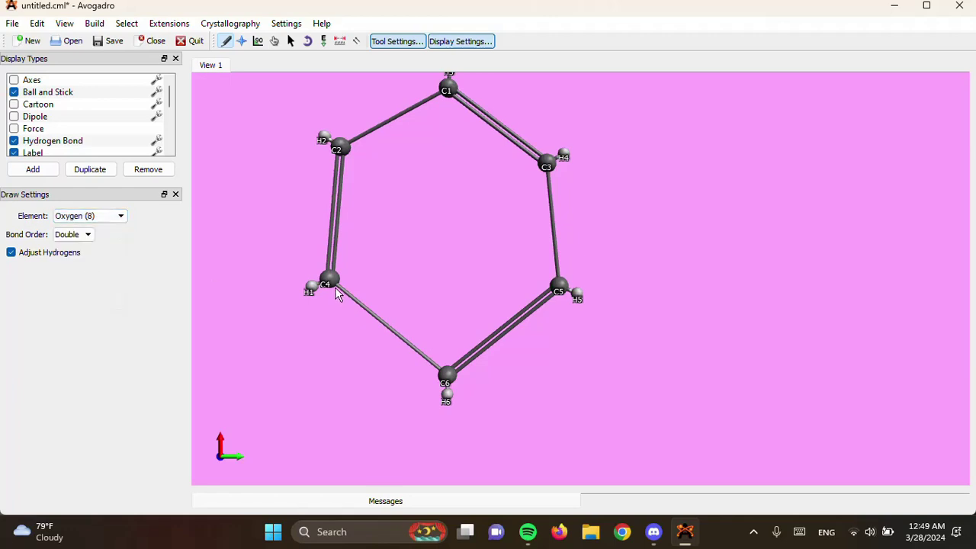
left_click(87, 236)
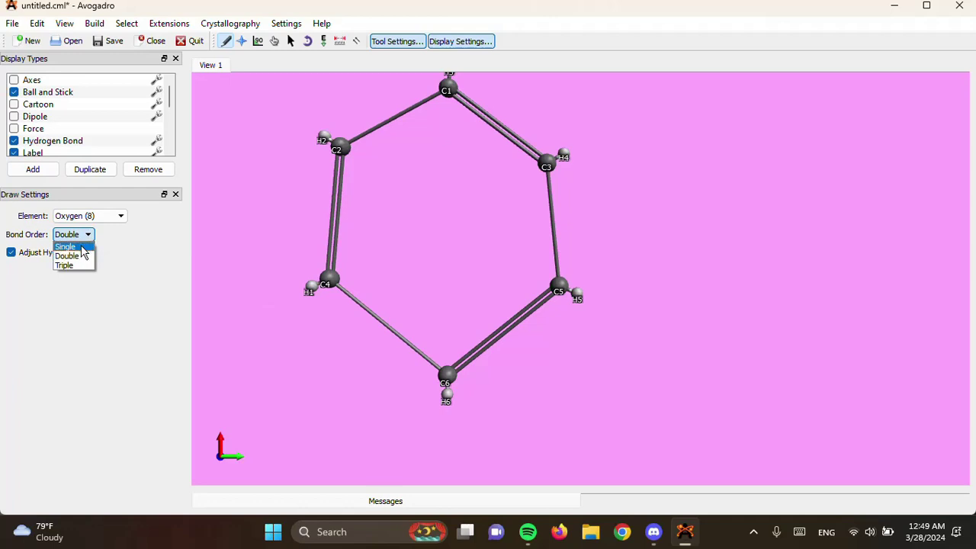
left_click(83, 248)
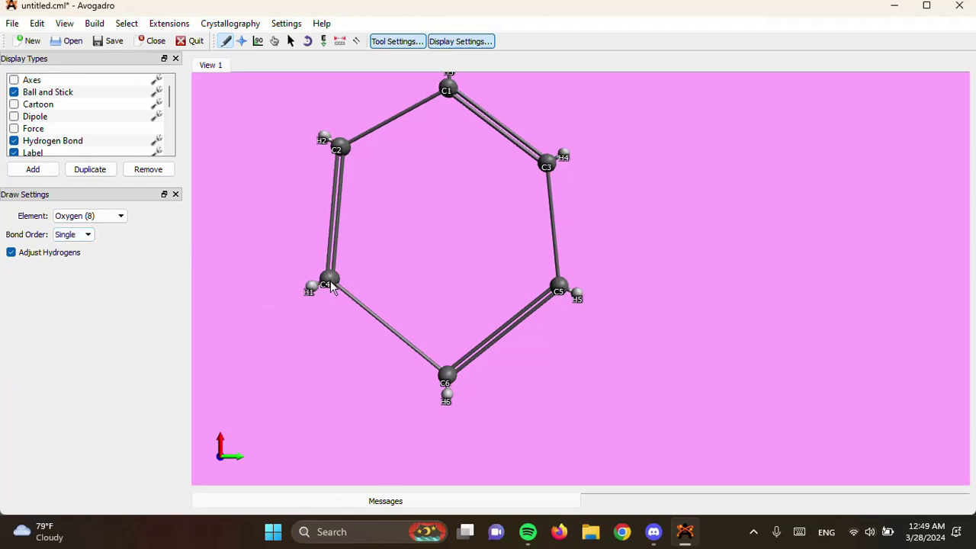
left_click(329, 283)
left_click_drag(331, 285, 282, 334)
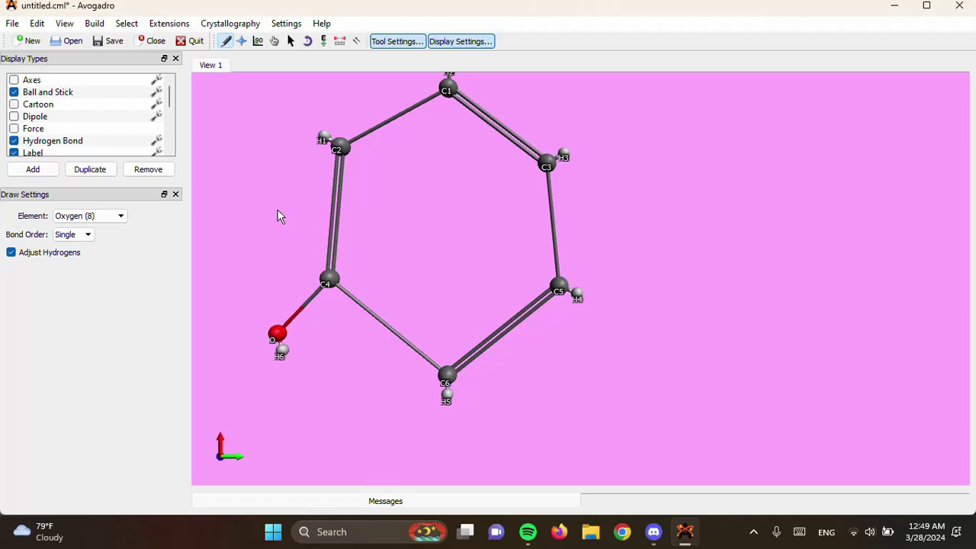
Attach a Nitrogen (7) atom to ring carbon C3, opposite the oxygen, with a single bond.
left_click(117, 221)
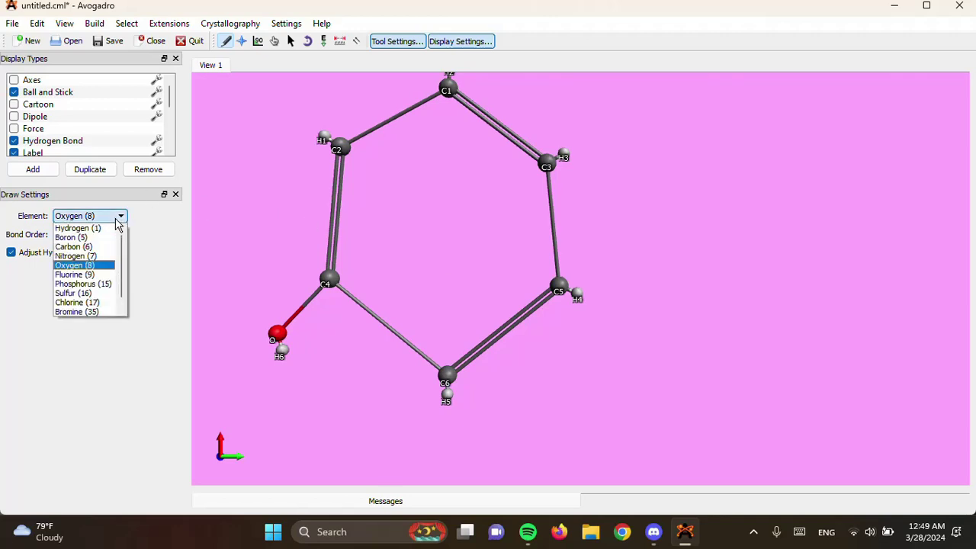
left_click(84, 256)
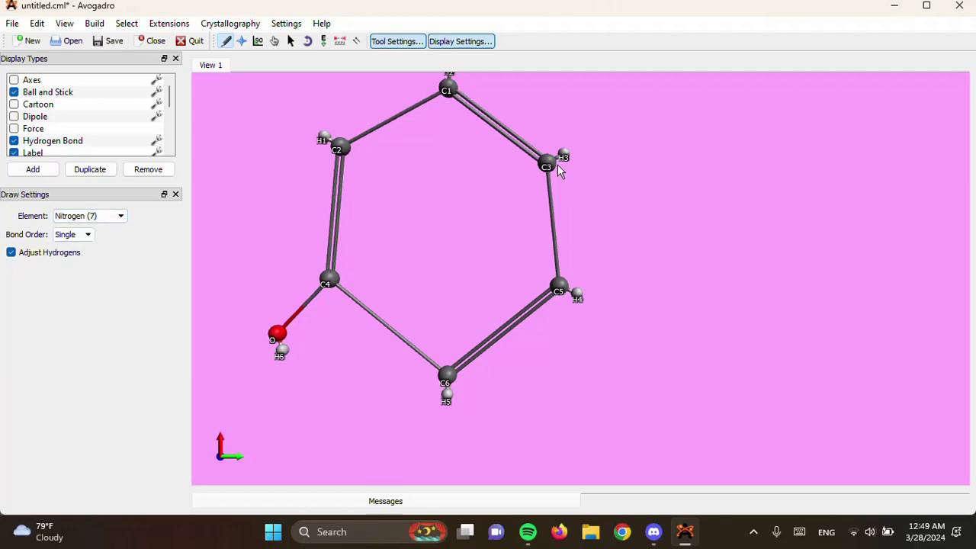
left_click_drag(547, 161, 617, 148)
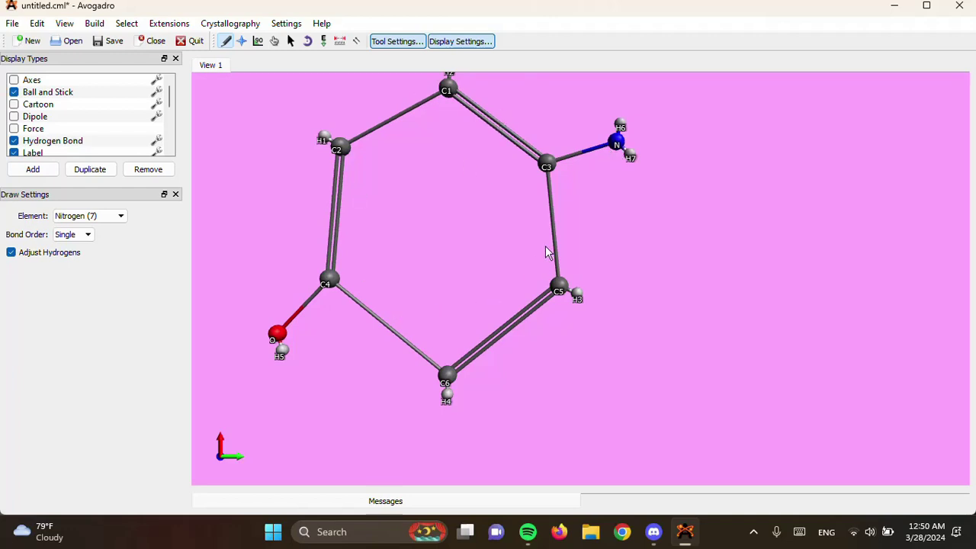
Extend the nitrogen with a chain of two singly bonded Carbon (6) atoms, undoing the accidental replacement of the nitrogen.
left_click(119, 218)
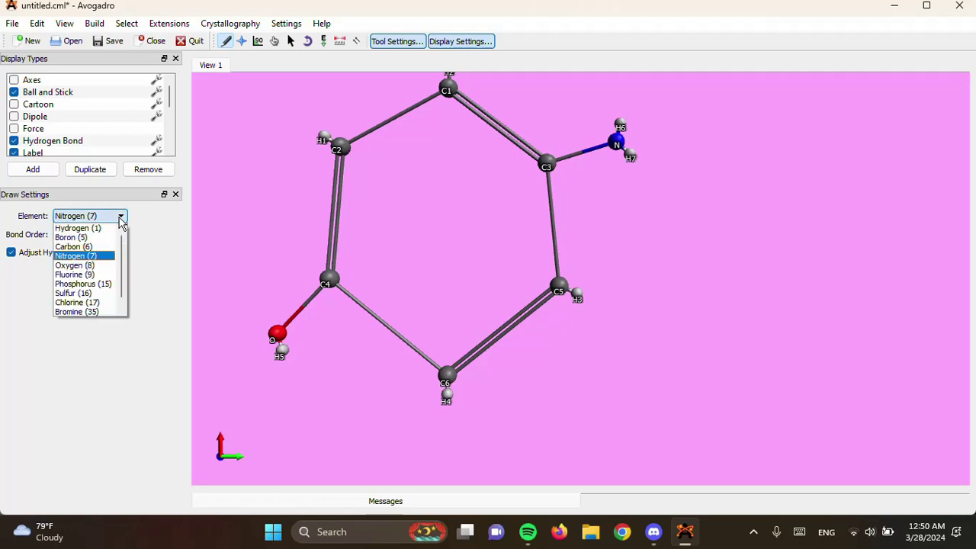
left_click(90, 247)
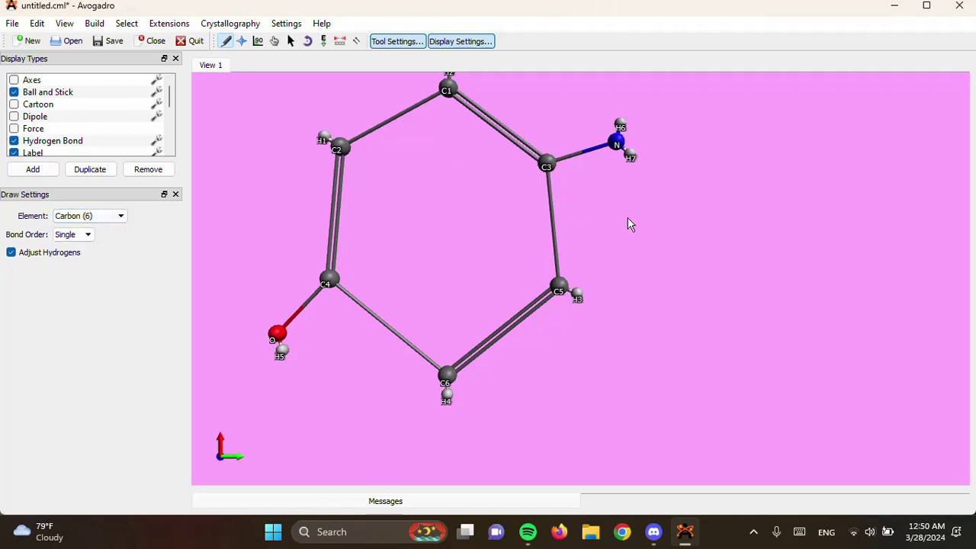
left_click(618, 144)
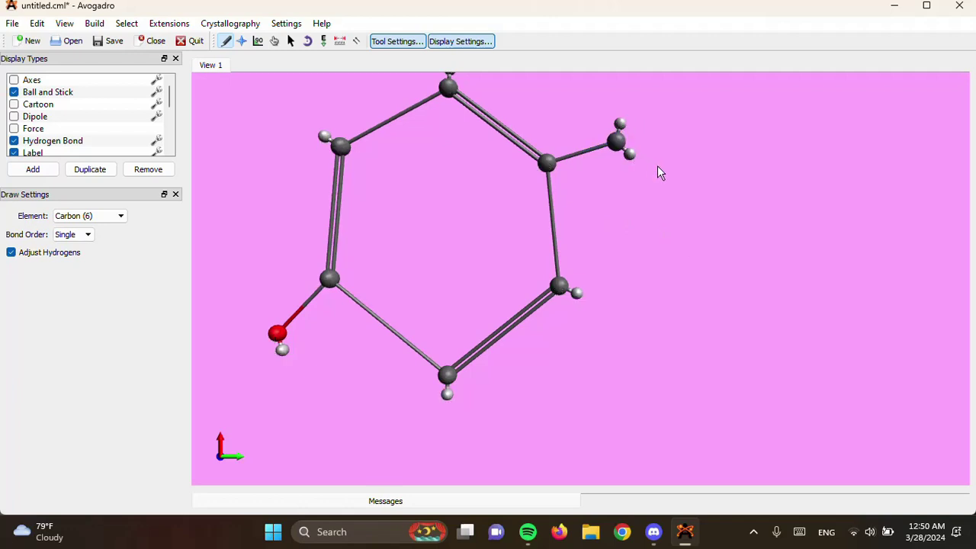
key("ctrl+z")
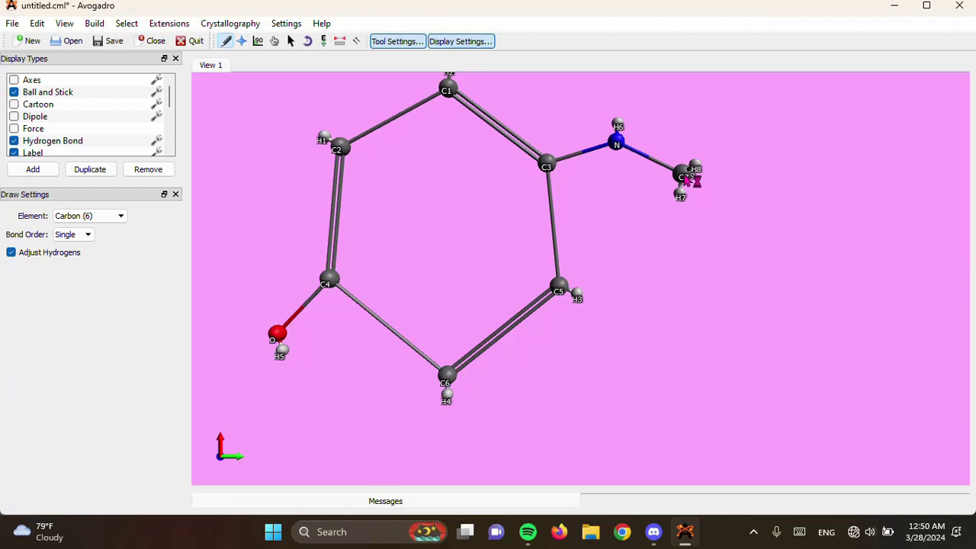
left_click_drag(737, 143, 742, 140)
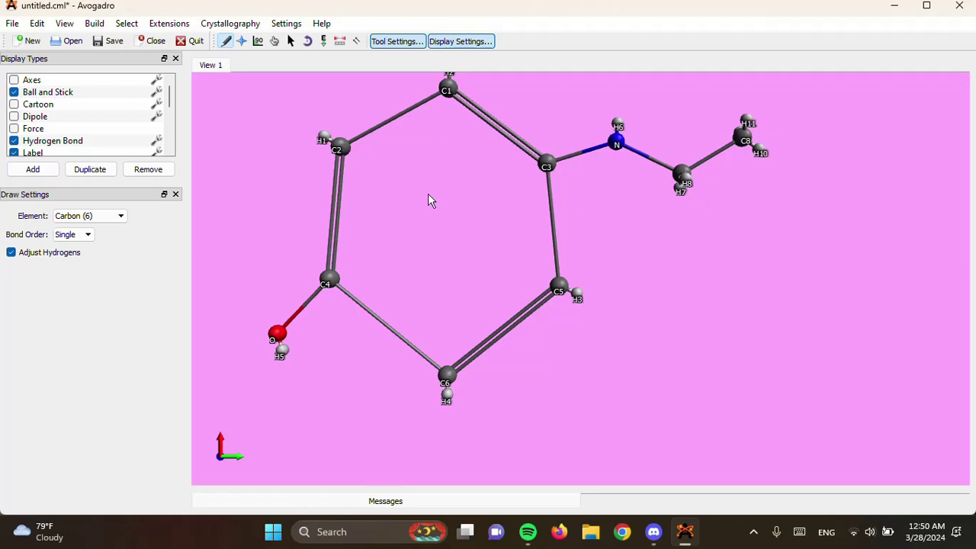
Attach an Oxygen (8) atom to the chain carbon next to the nitrogen and make their bond double.
left_click(112, 219)
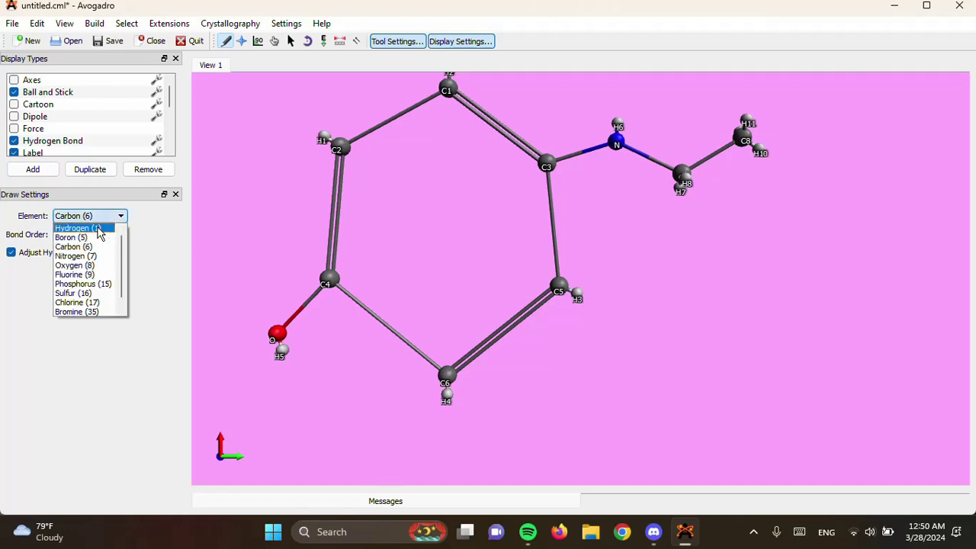
left_click(82, 266)
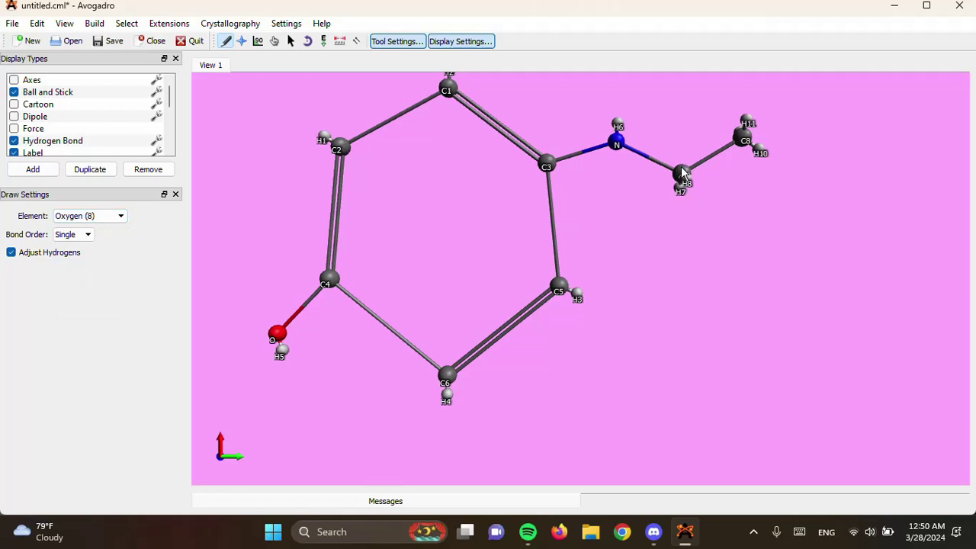
mouse_move(681, 166)
left_mouse_down()
mouse_move(677, 230)
mouse_move(689, 240)
left_mouse_up()
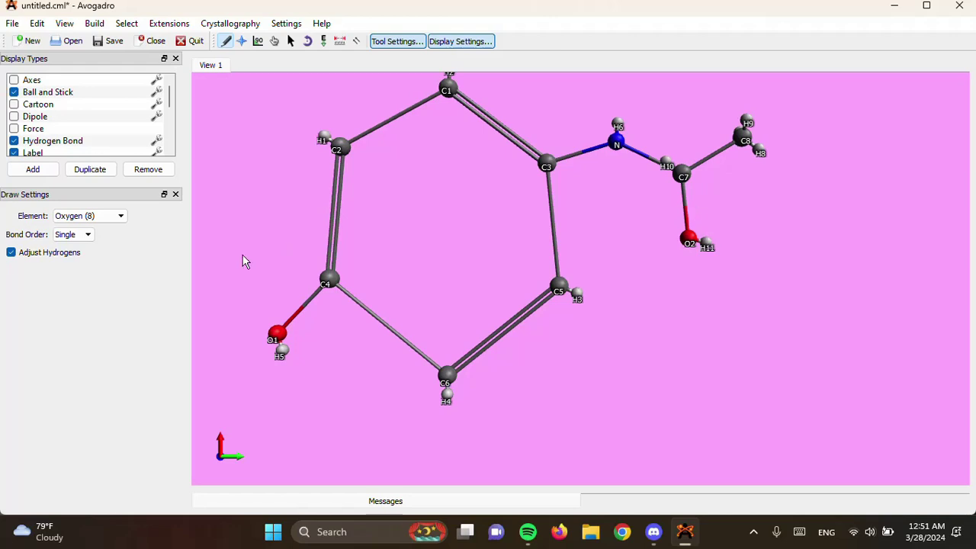
left_click(83, 236)
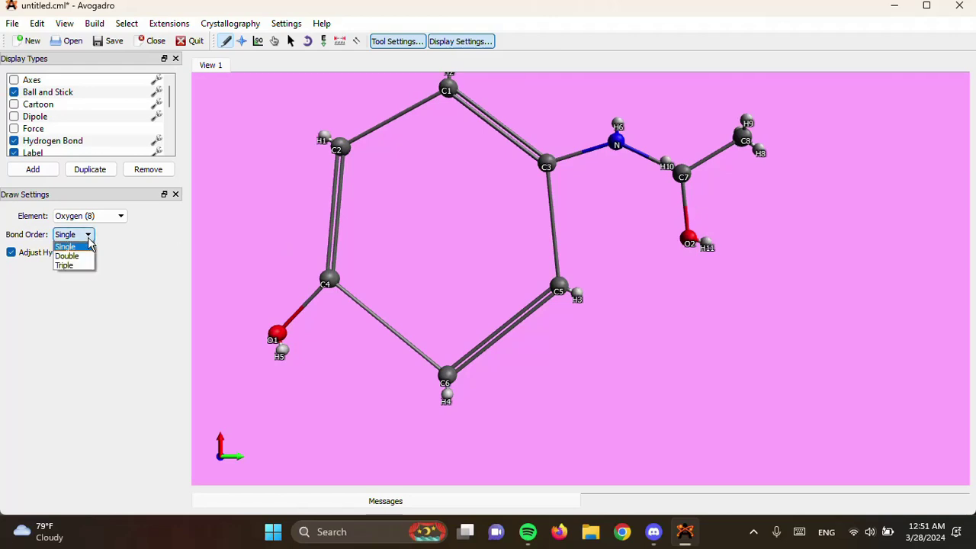
left_click(79, 256)
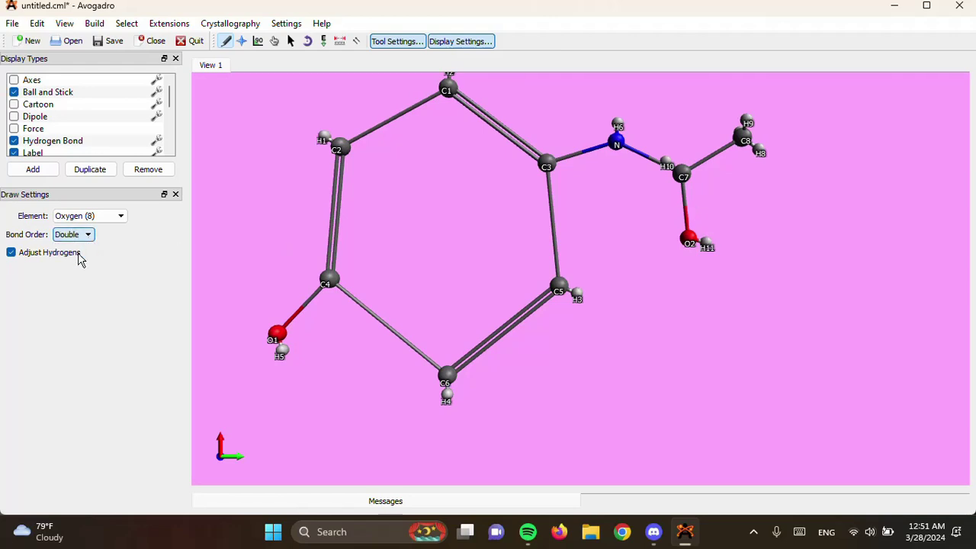
left_click(685, 212)
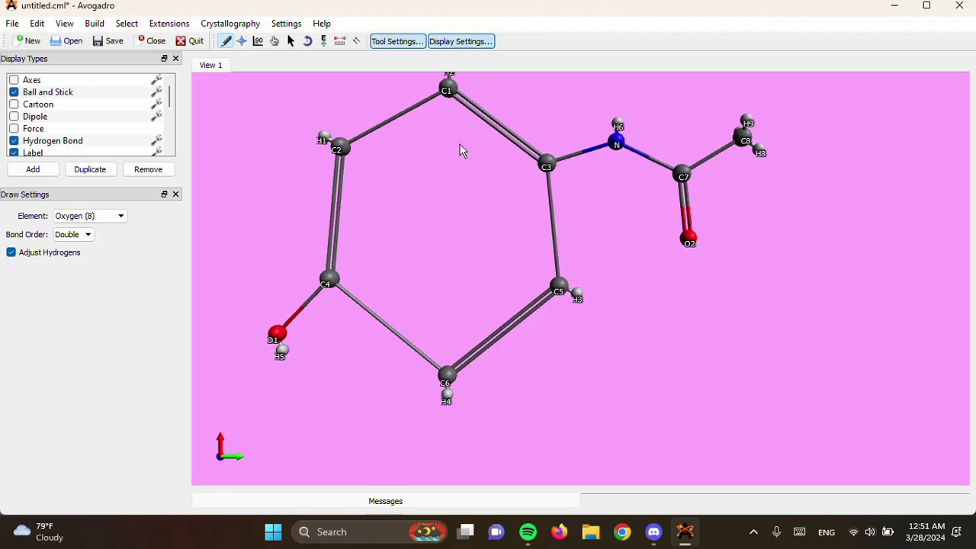
Rotate the molecule with the Navigate tool and look over the Bond Centric Manipulate and Manipulate settings.
left_click(241, 42)
left_click_drag(453, 158, 690, 185)
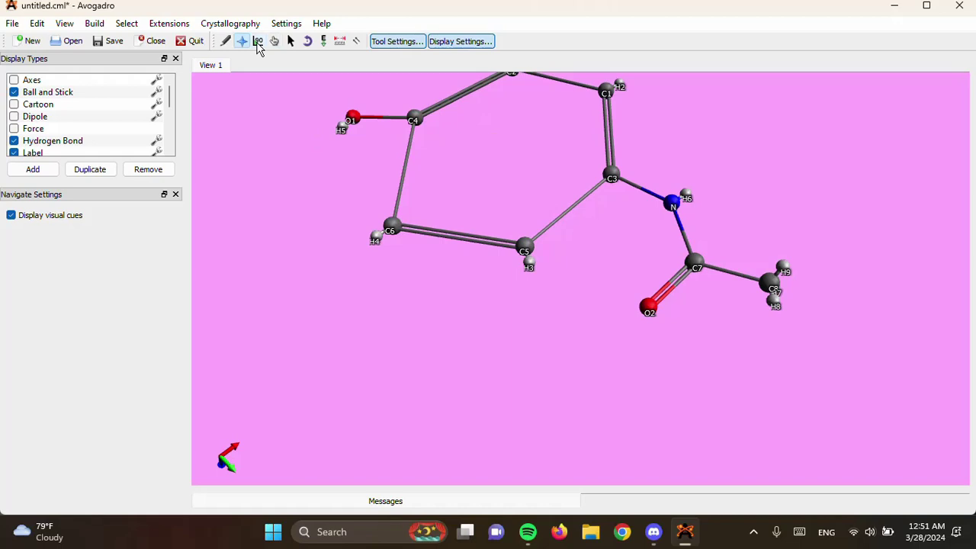
left_click(258, 45)
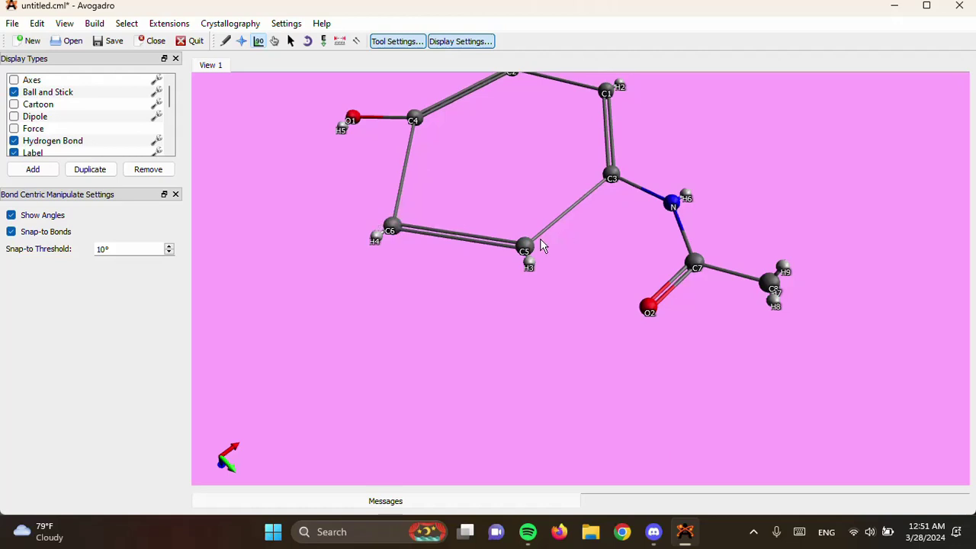
left_click(274, 41)
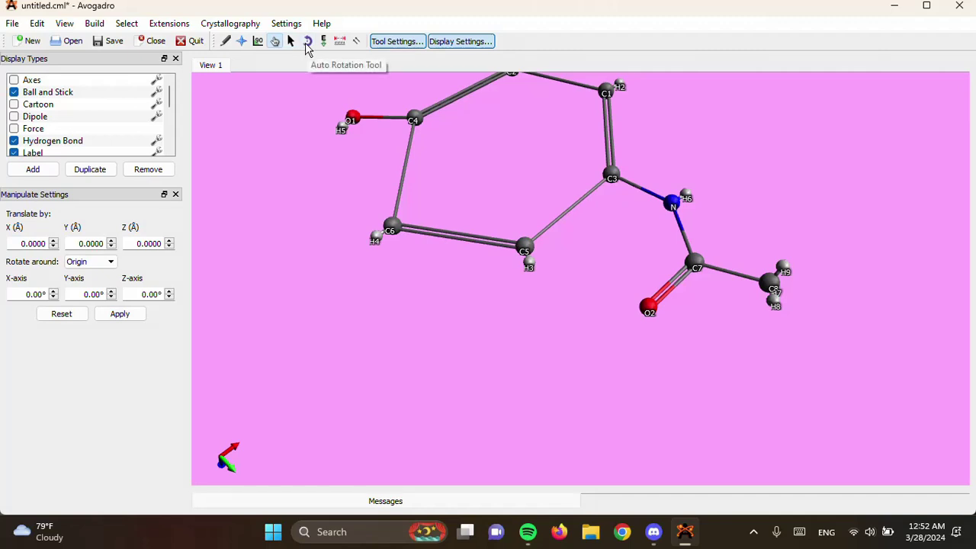
Spin the molecule about the x axis and about the y axis with the Auto Rotation tool, and stop the rotation.
left_click(308, 43)
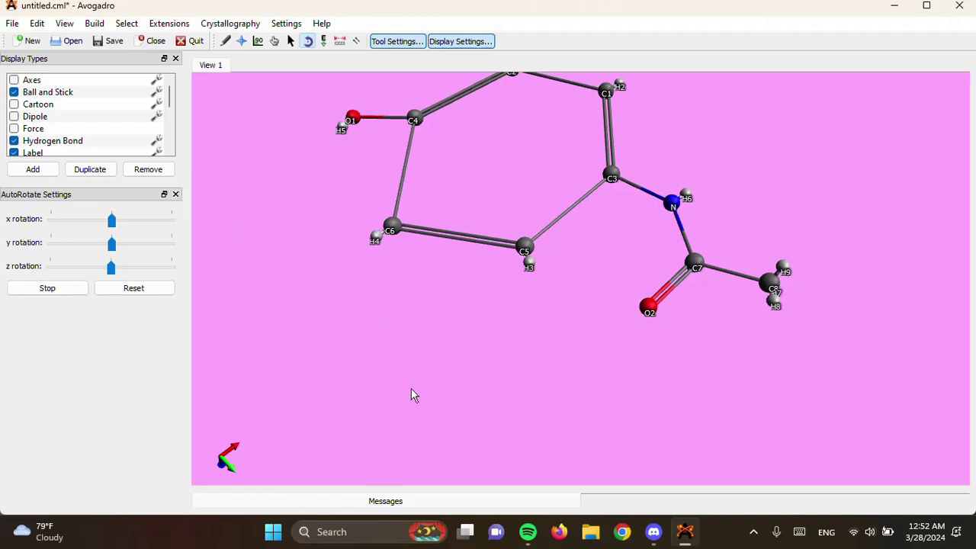
left_click_drag(411, 387, 680, 385)
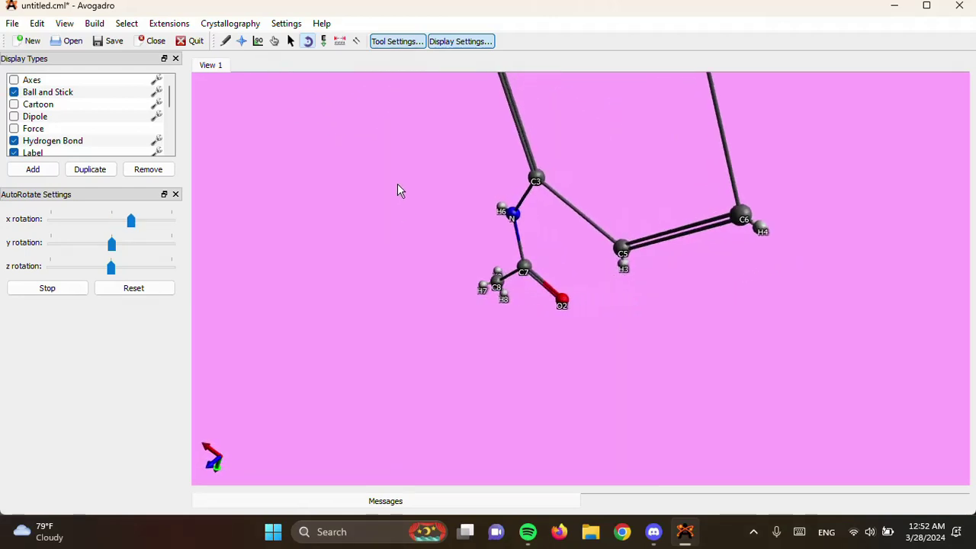
left_click_drag(394, 180, 395, 390)
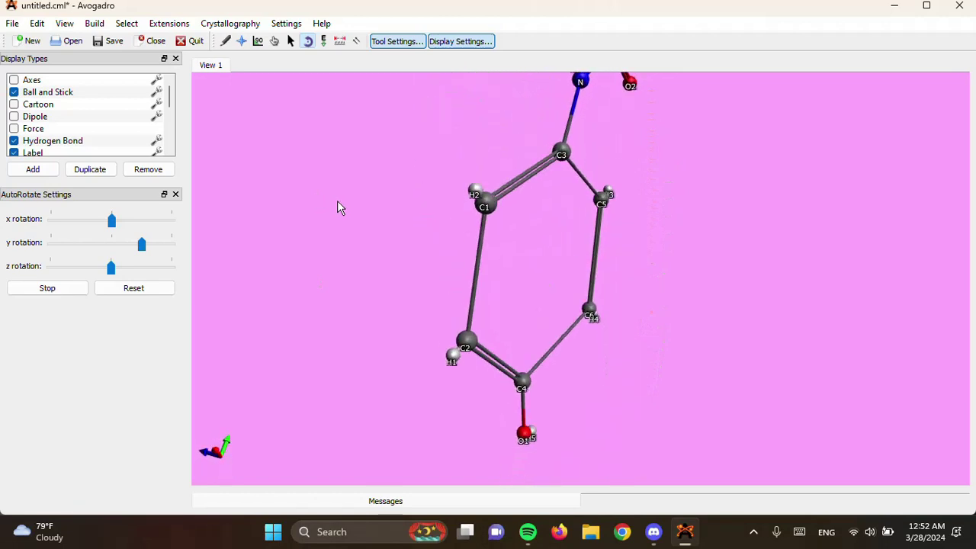
left_click_drag(337, 201, 336, 287)
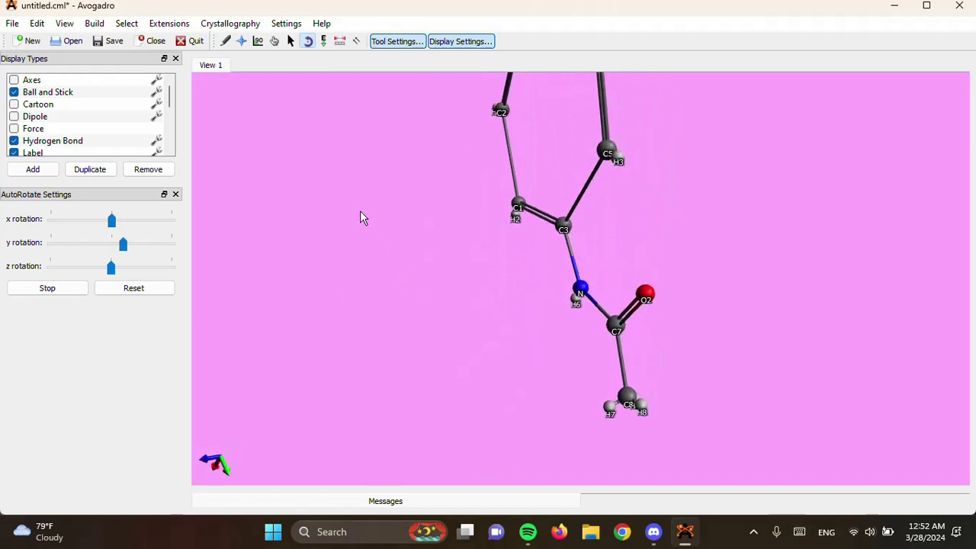
left_click_drag(359, 207, 361, 353)
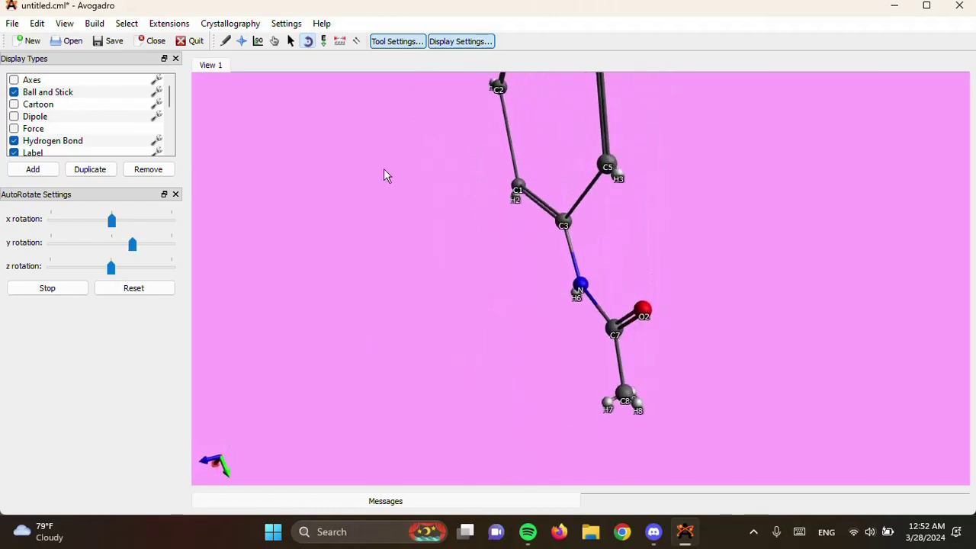
left_click(324, 42)
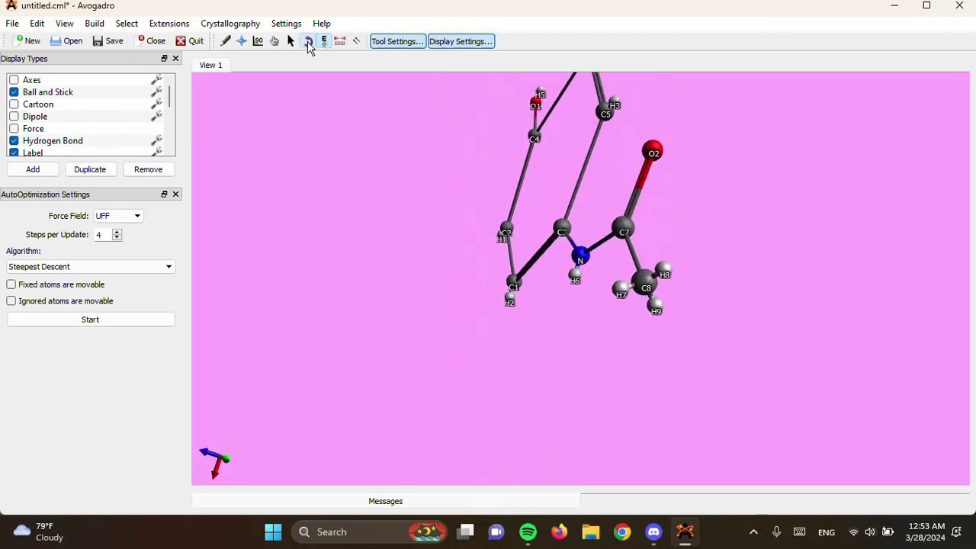
left_click(308, 41)
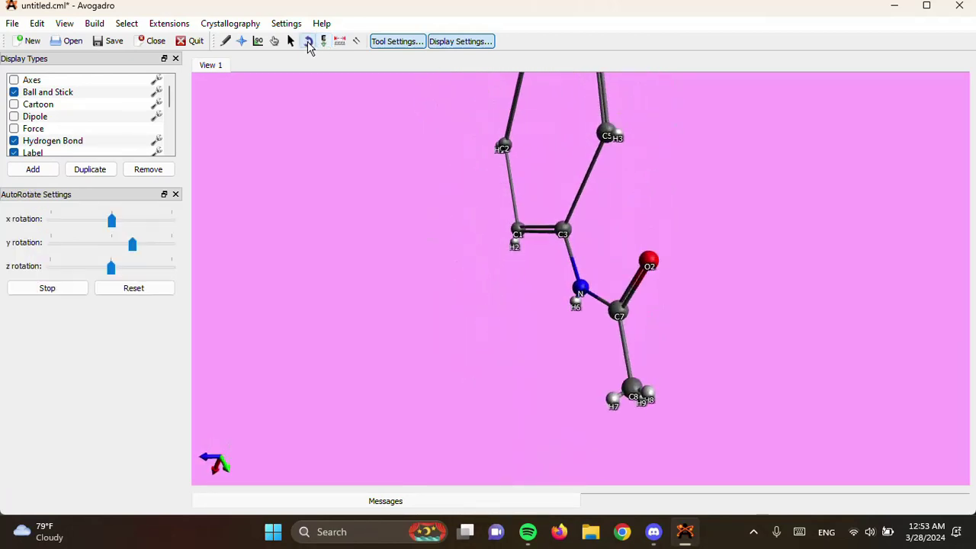
left_click(60, 293)
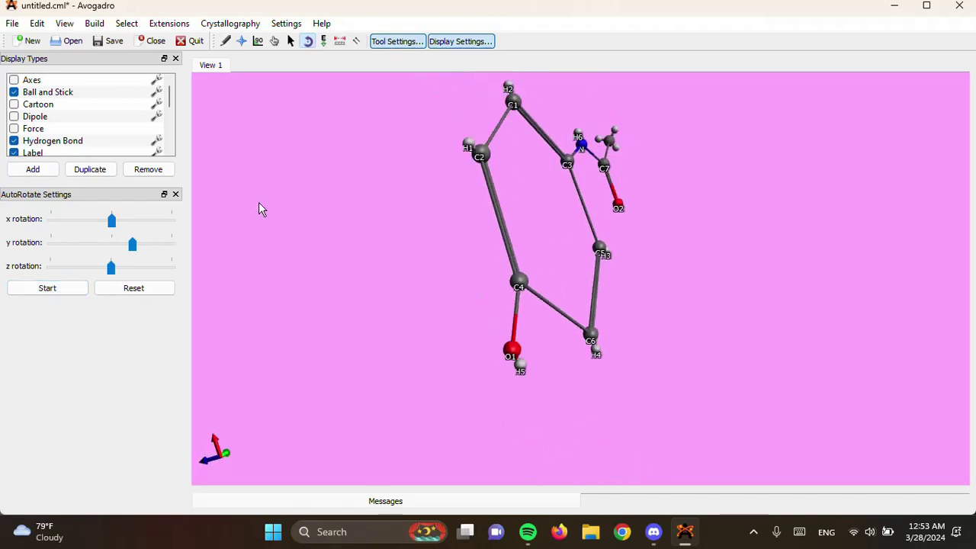
Optimize the molecule's geometry with the AutoOptimization tool using the UFF force field and Steepest Descent, and stop the run once the energy settles.
left_click(324, 43)
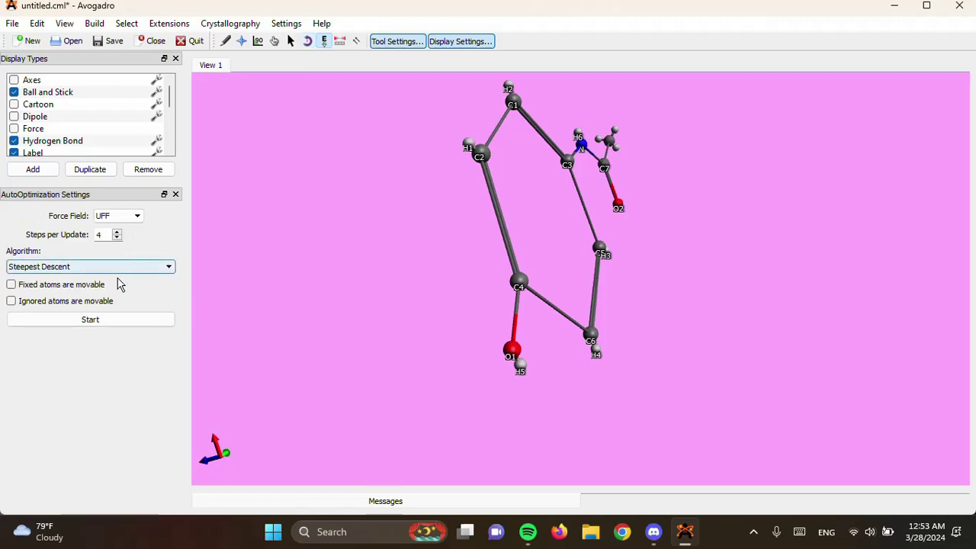
left_click(86, 319)
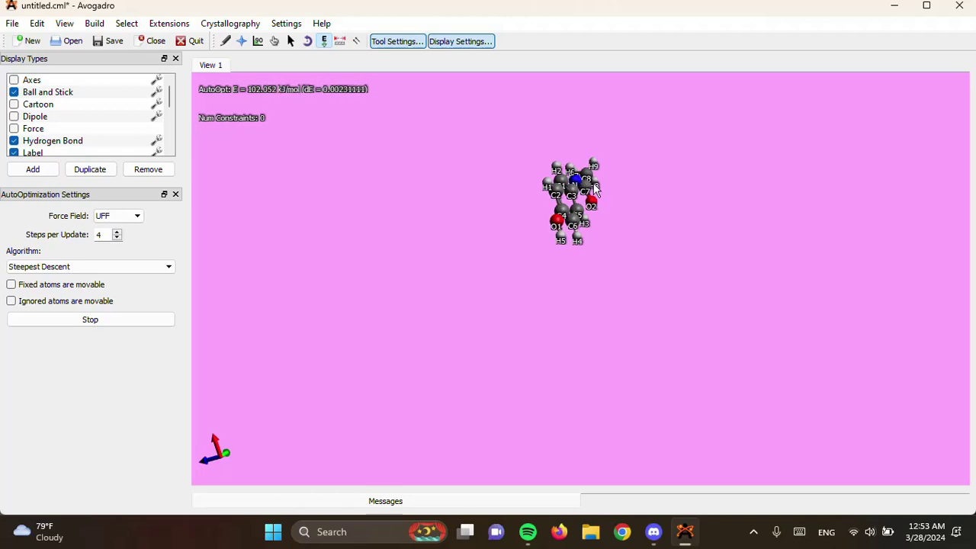
scroll(631, 211, "up", 3)
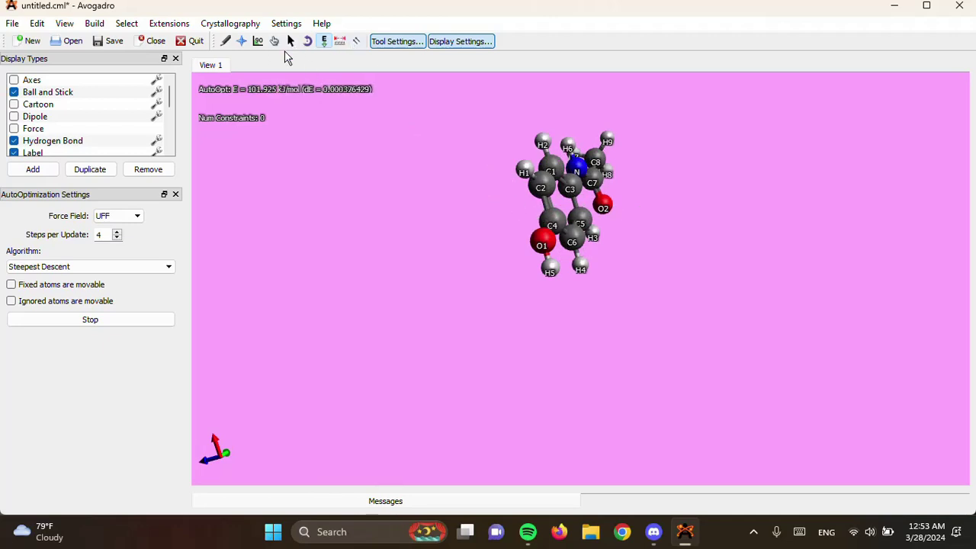
left_click(241, 42)
left_click_drag(607, 227, 449, 262)
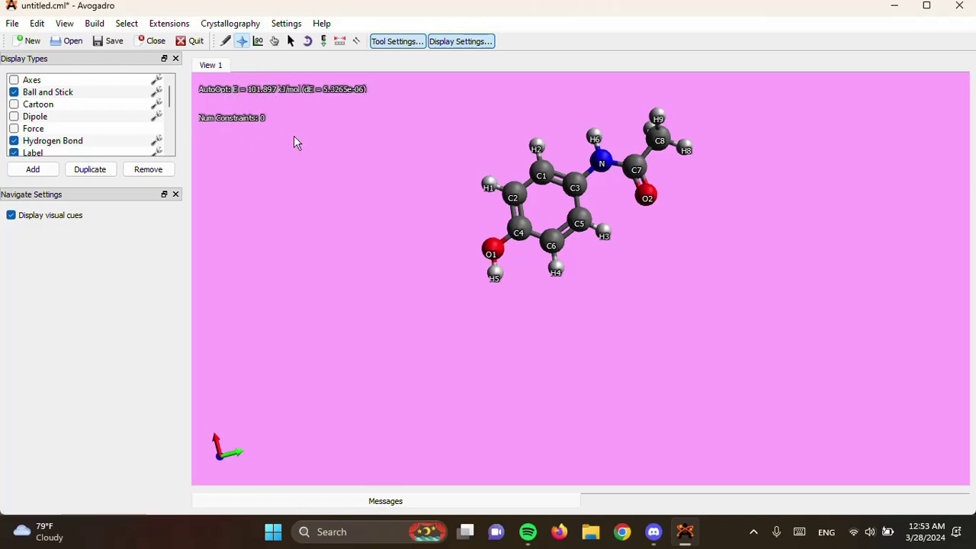
left_click(325, 42)
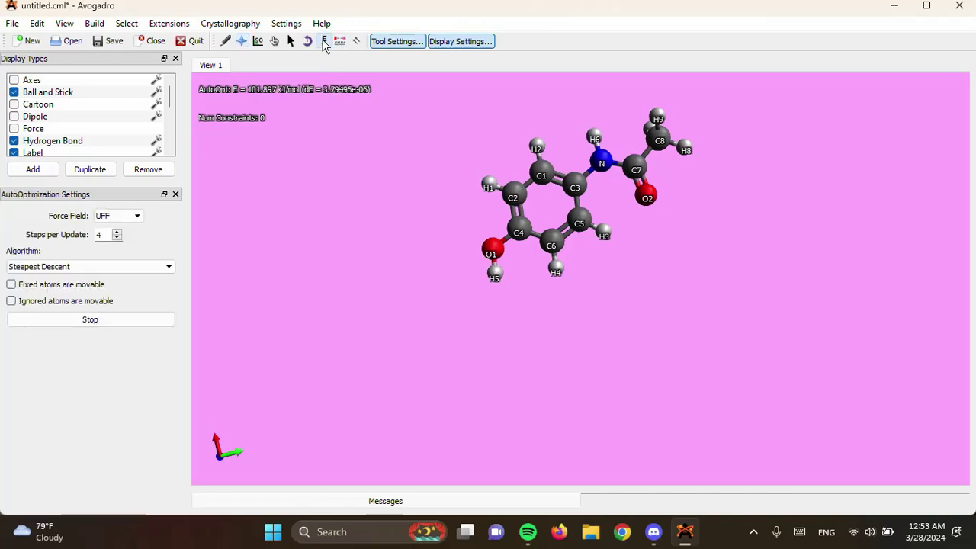
left_click(90, 324)
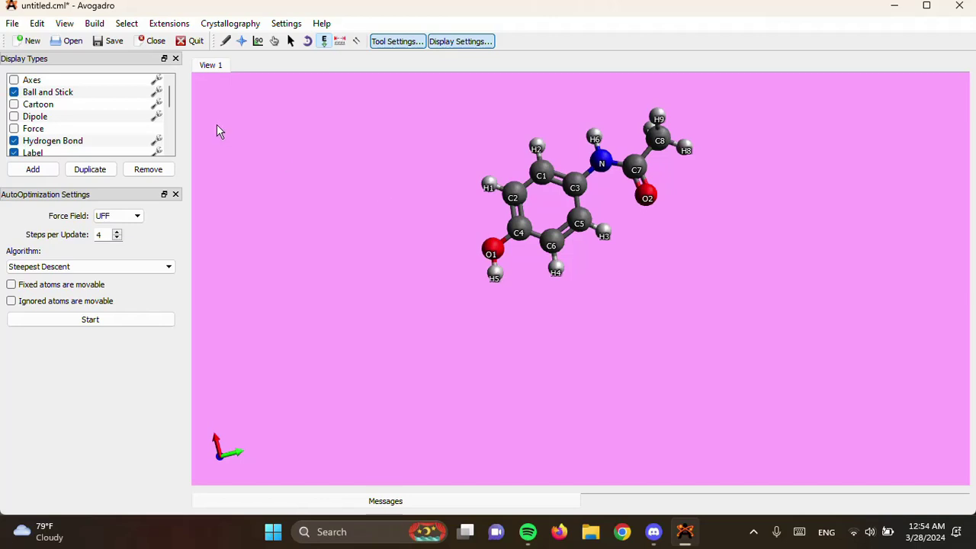
Examine the molecule's properties, including its weight, formula, energy and estimated dipole moment, and close the properties window.
left_click(64, 24)
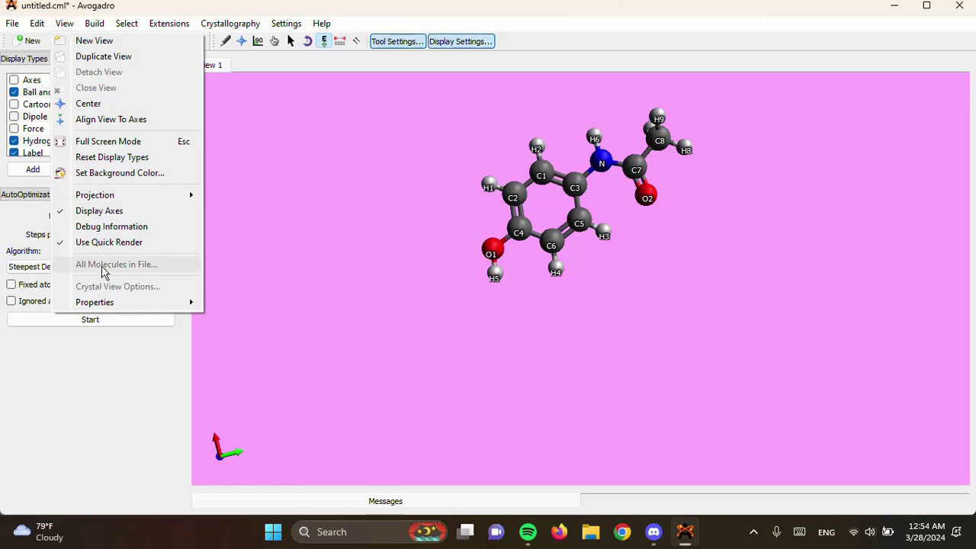
mouse_move(98, 307)
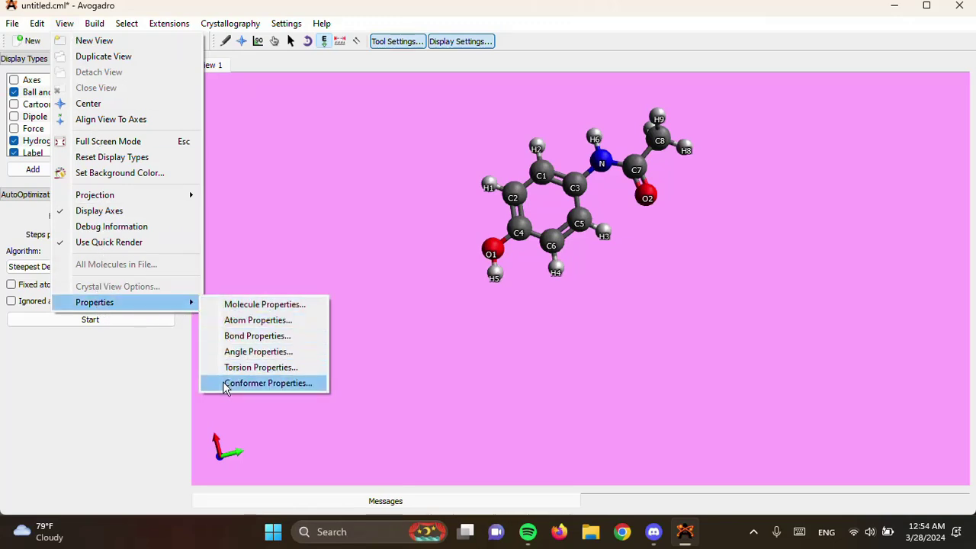
left_click(237, 308)
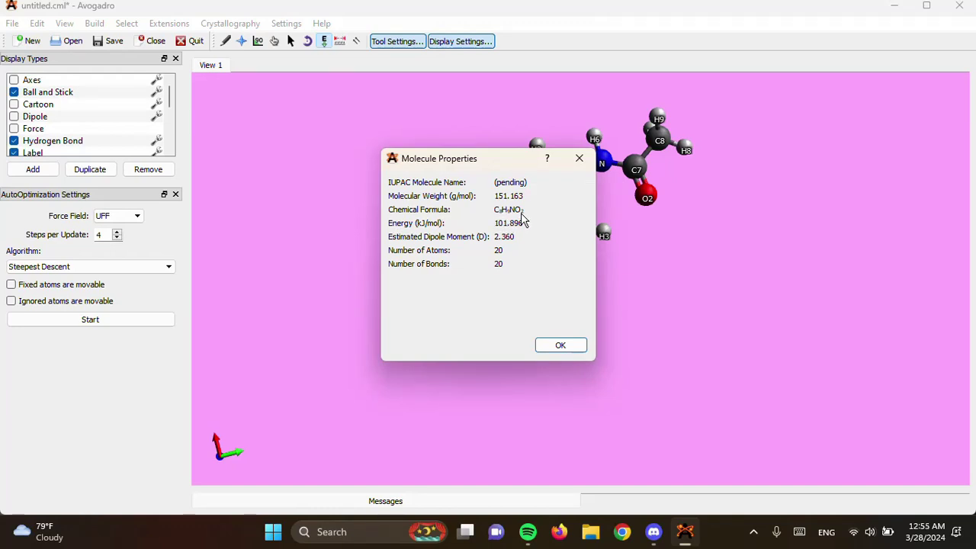
left_click(580, 159)
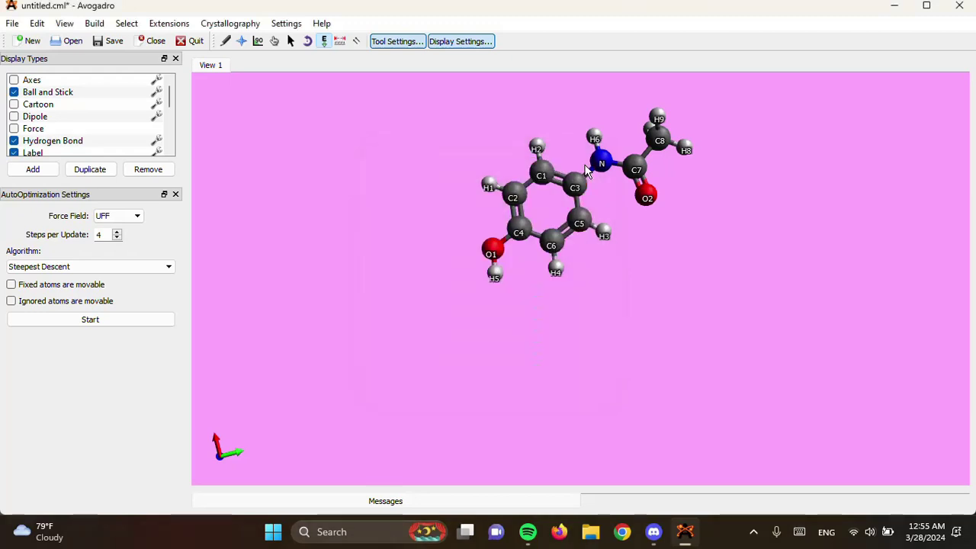